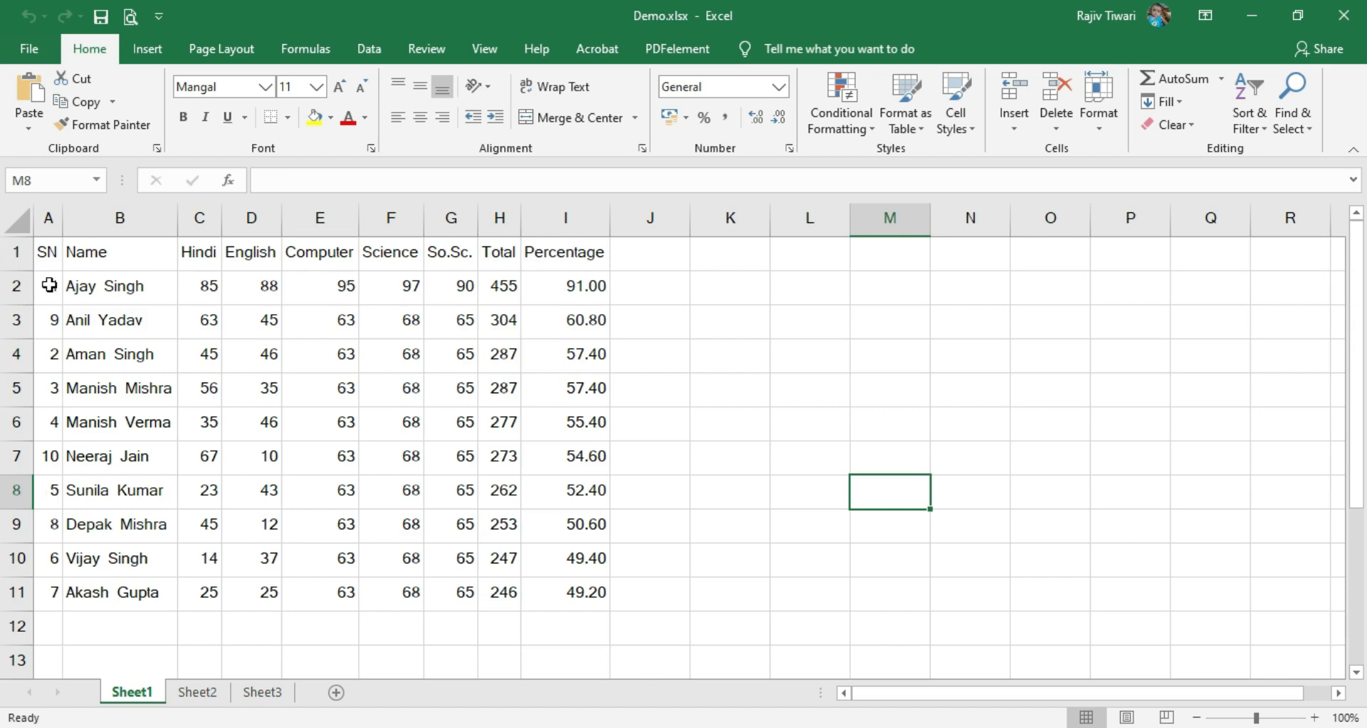
Step: Sort the marks table A1:I11 by the SN column from largest to smallest
{"action": "mouse_move", "coordinate": [49, 249]}
{"action": "left_mouse_down"}
{"action": "mouse_move", "coordinate": [52, 592]}
{"action": "mouse_move", "coordinate": [569, 586]}
{"action": "left_mouse_up"}
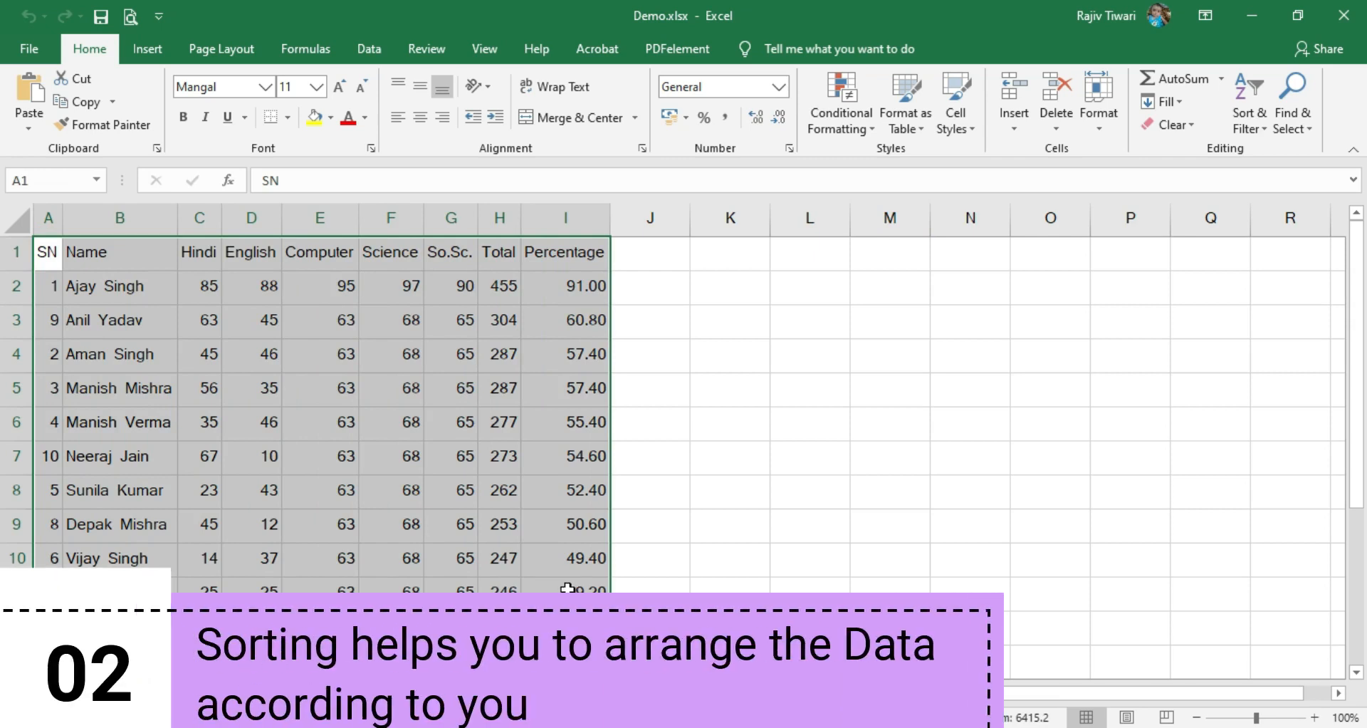
{"action": "left_click", "coordinate": [371, 55]}
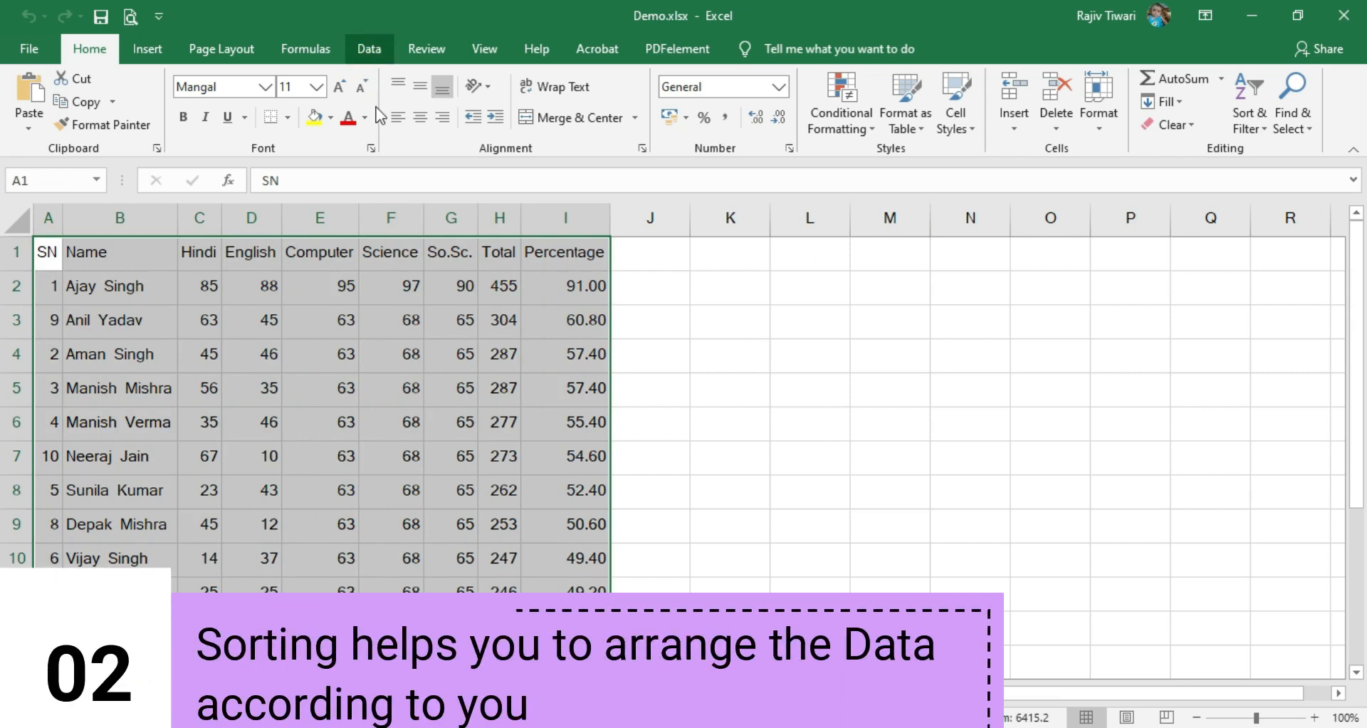
{"action": "left_click", "coordinate": [759, 90]}
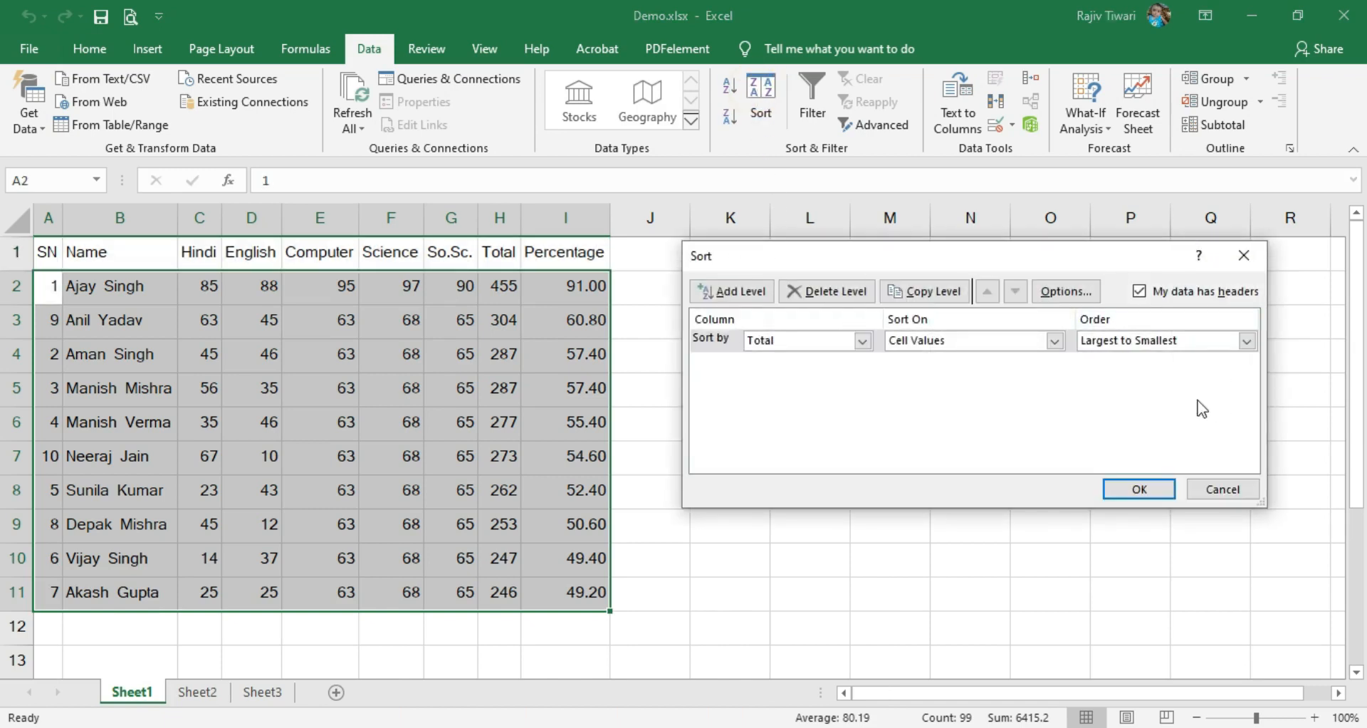
{"action": "left_click", "coordinate": [863, 341]}
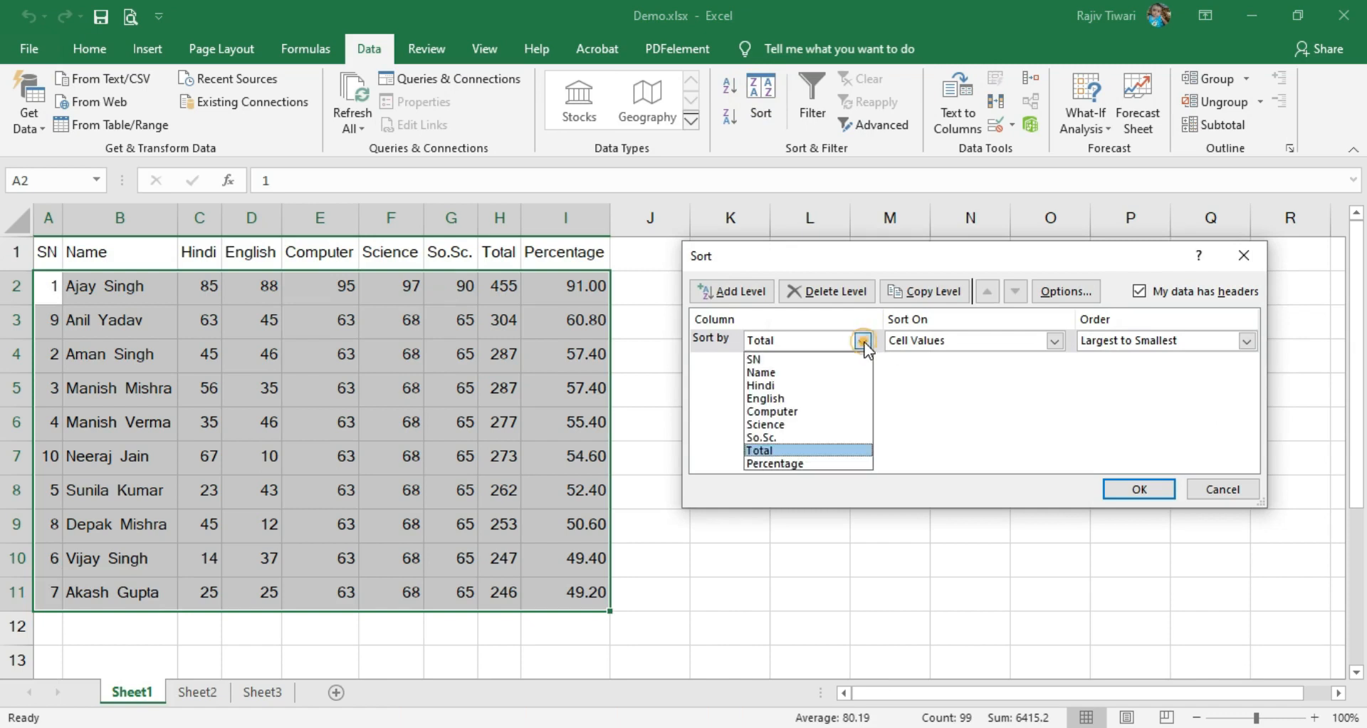
{"action": "left_click", "coordinate": [814, 361]}
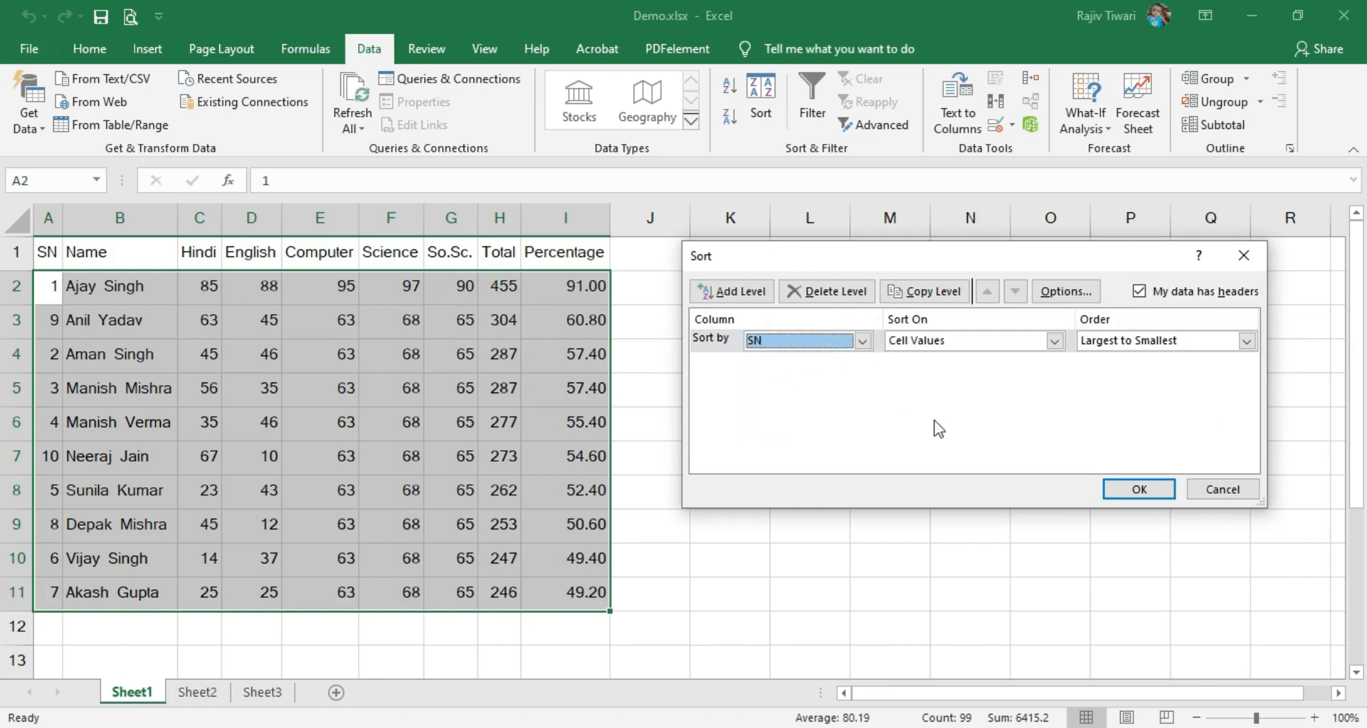
{"action": "left_click", "coordinate": [1142, 488]}
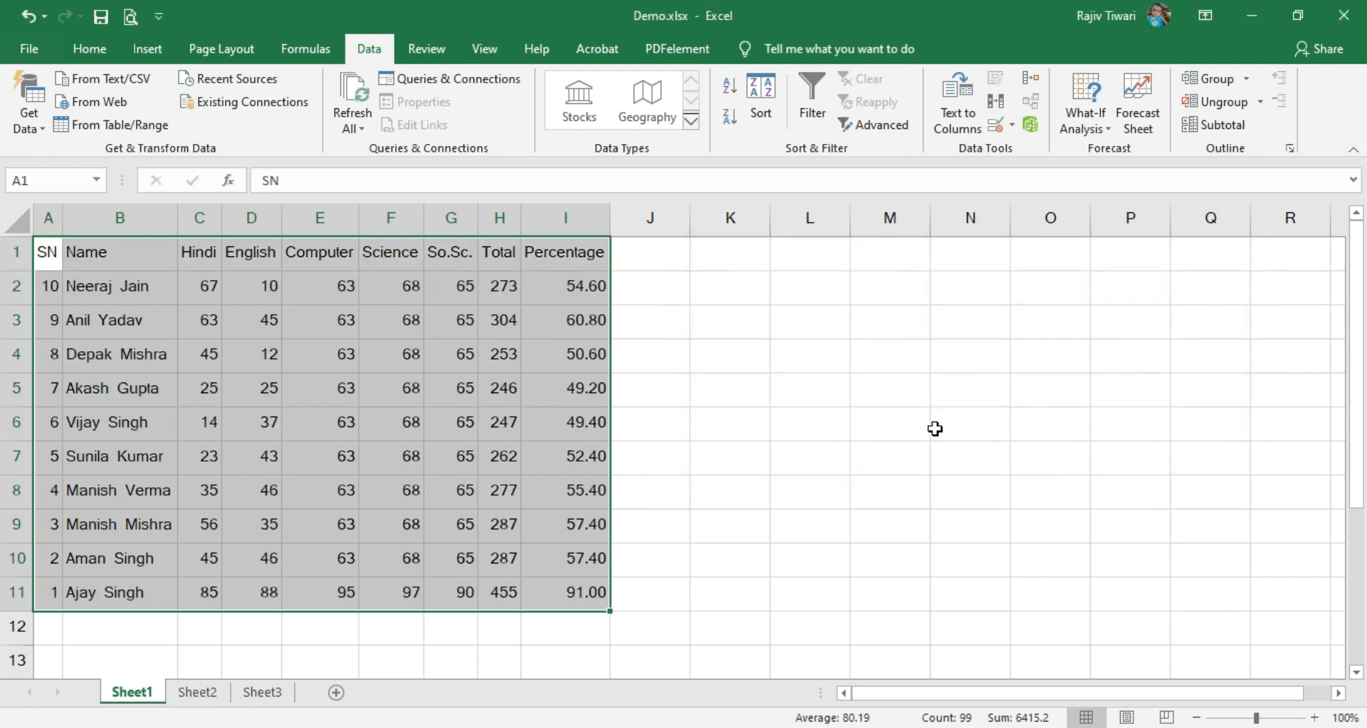
Step: Re-sort the marks table by SN in Smallest to Largest order and deselect the range
{"action": "left_click", "coordinate": [761, 113]}
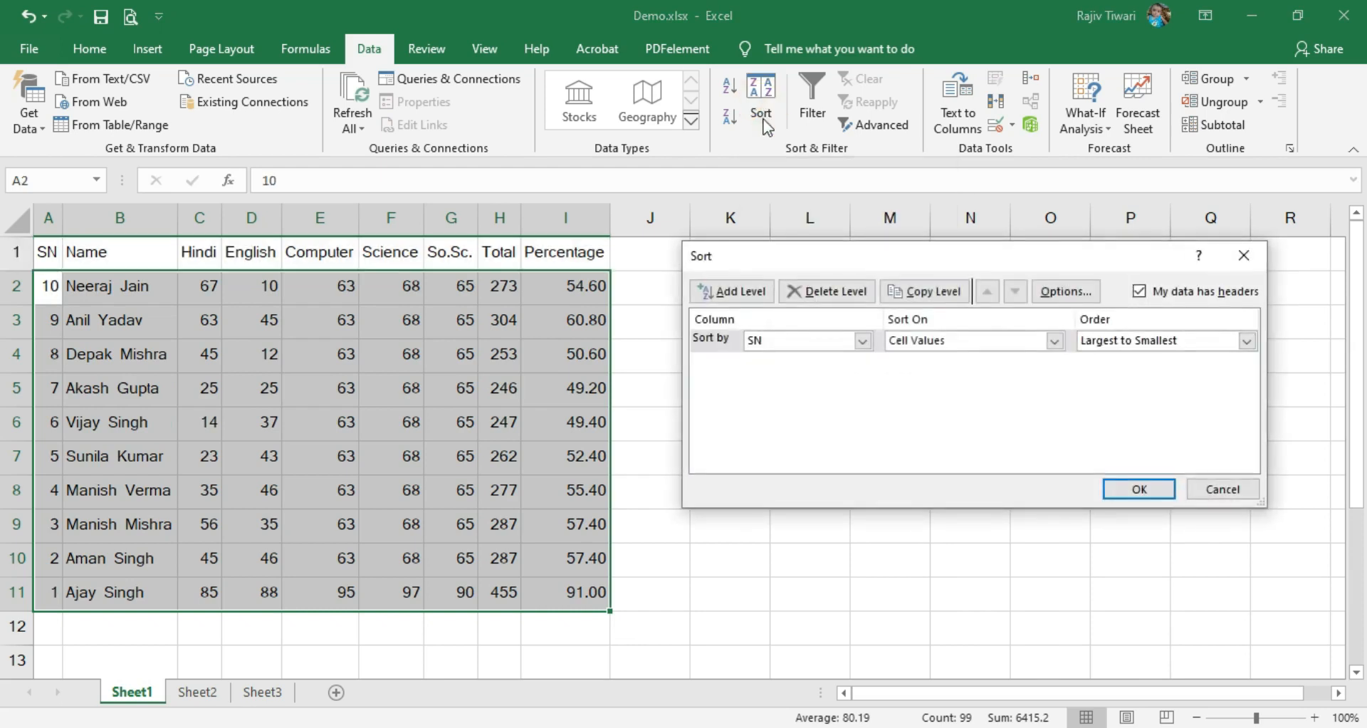
{"action": "left_click", "coordinate": [1144, 346]}
{"action": "left_click", "coordinate": [1132, 358]}
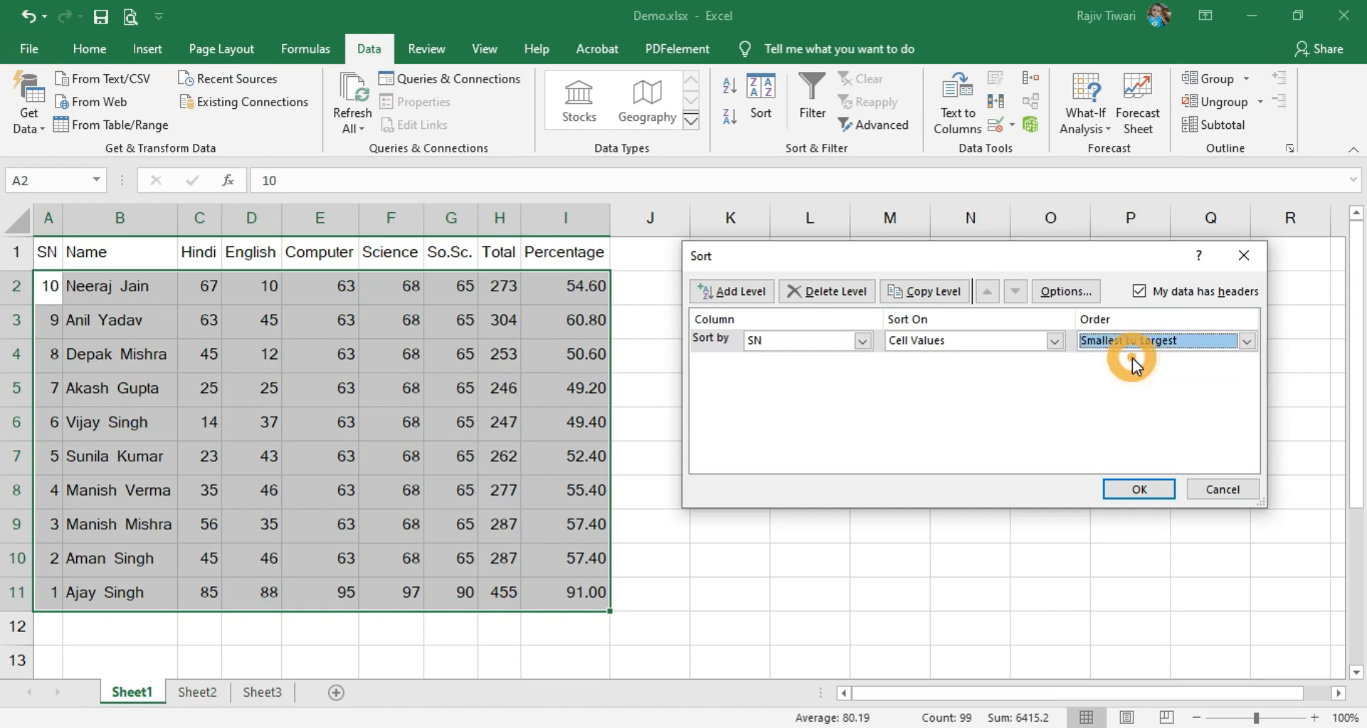
{"action": "left_click", "coordinate": [1137, 488]}
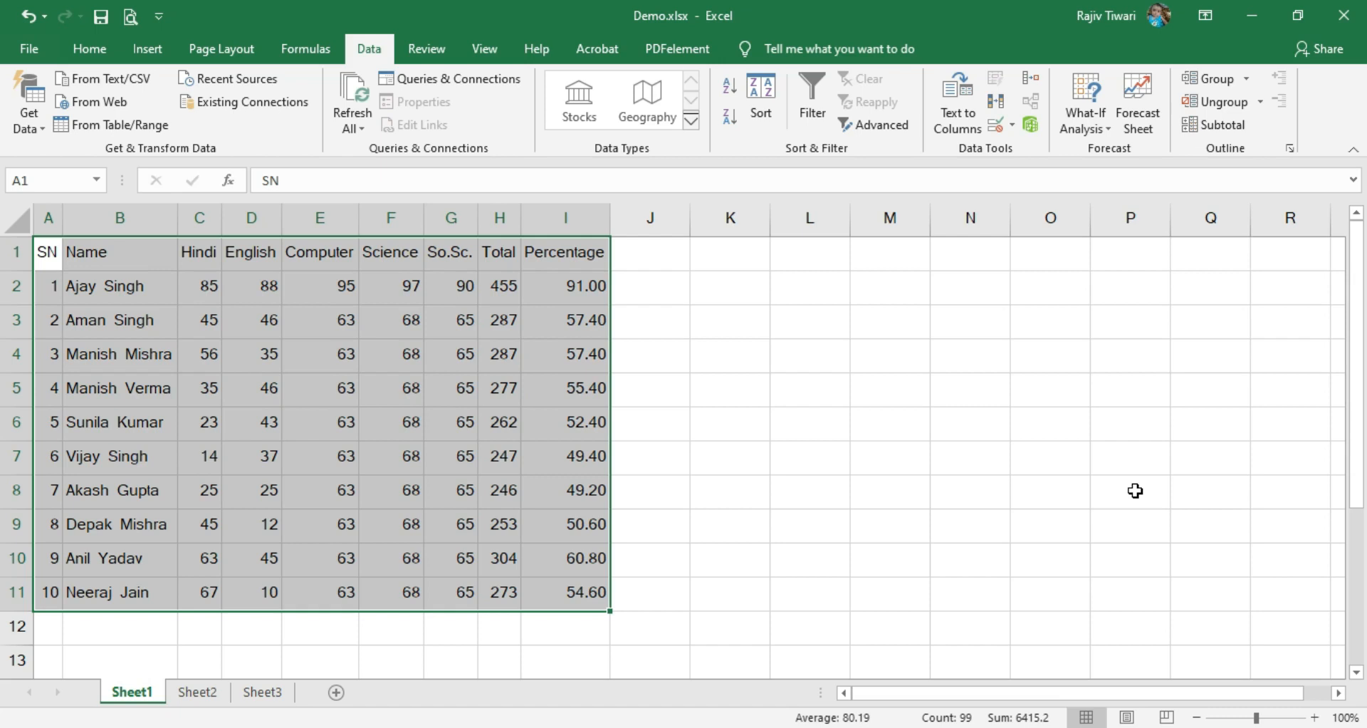
{"action": "left_click", "coordinate": [756, 453]}
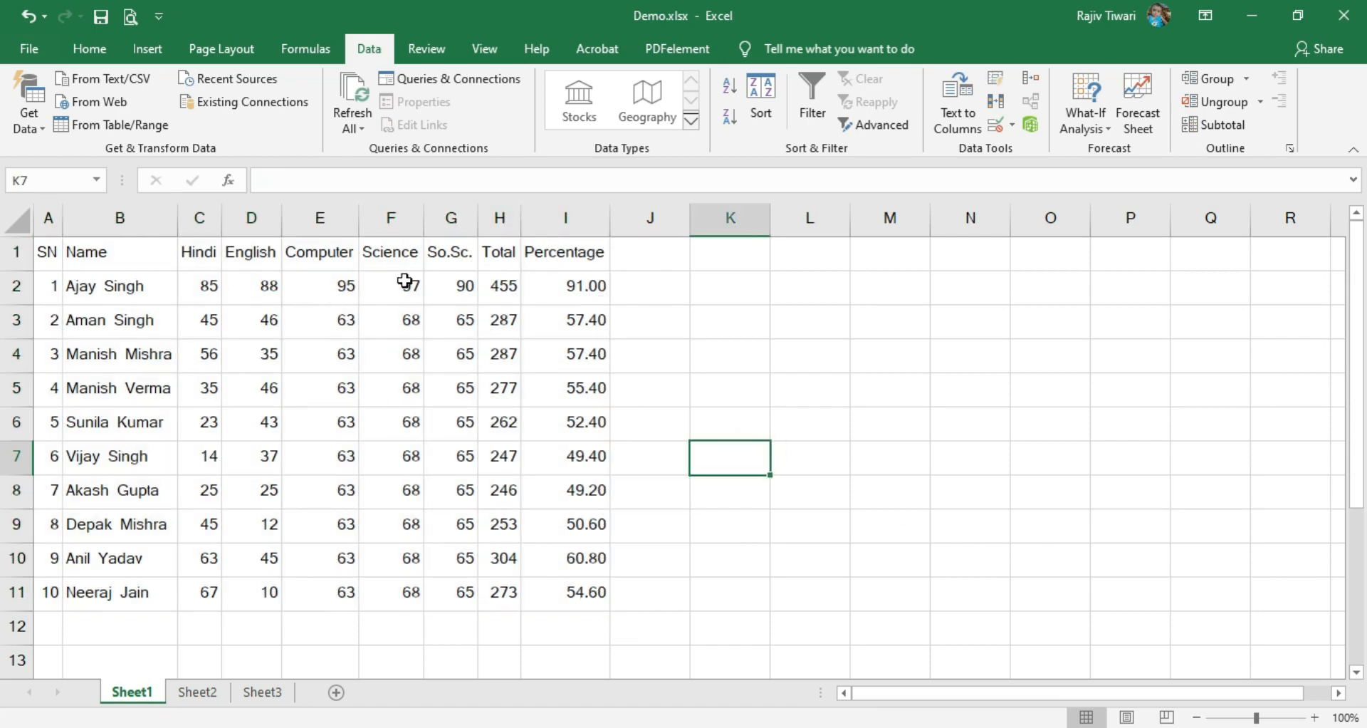
Step: Insert a 2-D Clustered Column chart from the marks table and move it to the empty cells beside the data
{"action": "left_click", "coordinate": [255, 289]}
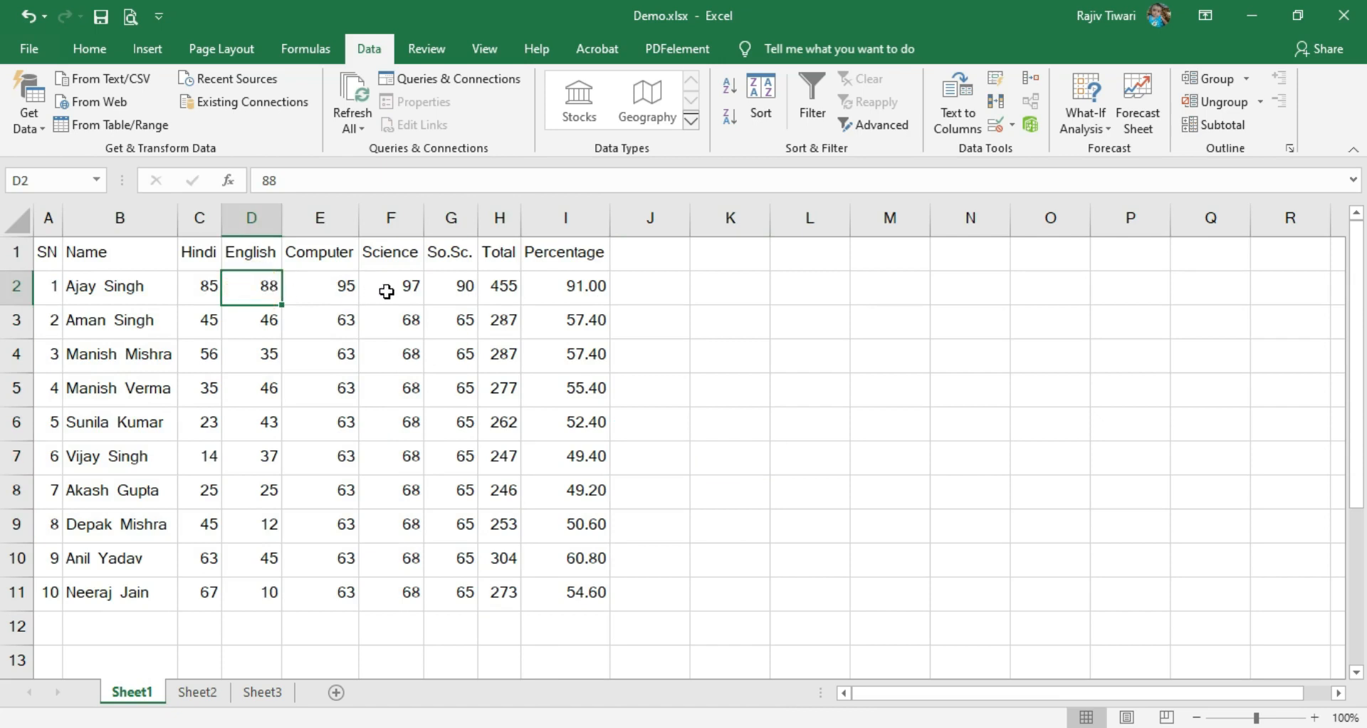
{"action": "left_click", "coordinate": [146, 50]}
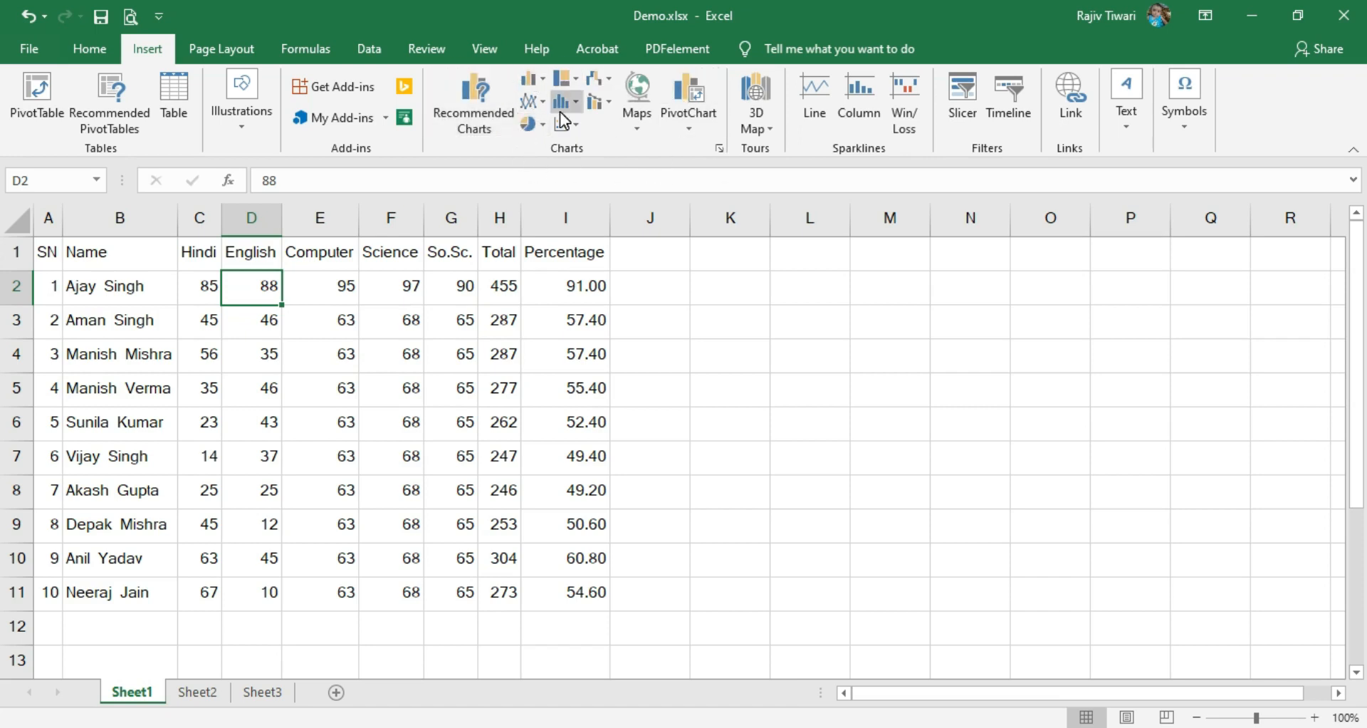
{"action": "left_click", "coordinate": [535, 80]}
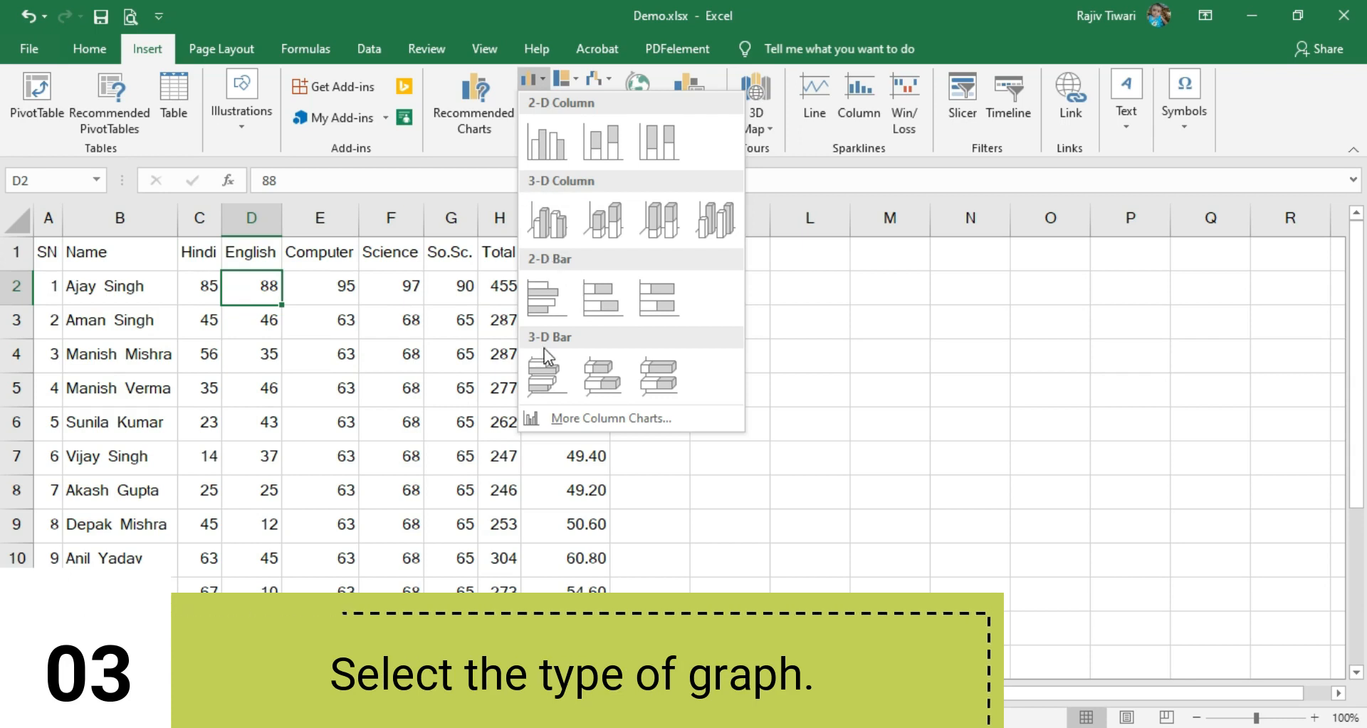
{"action": "left_click", "coordinate": [592, 417]}
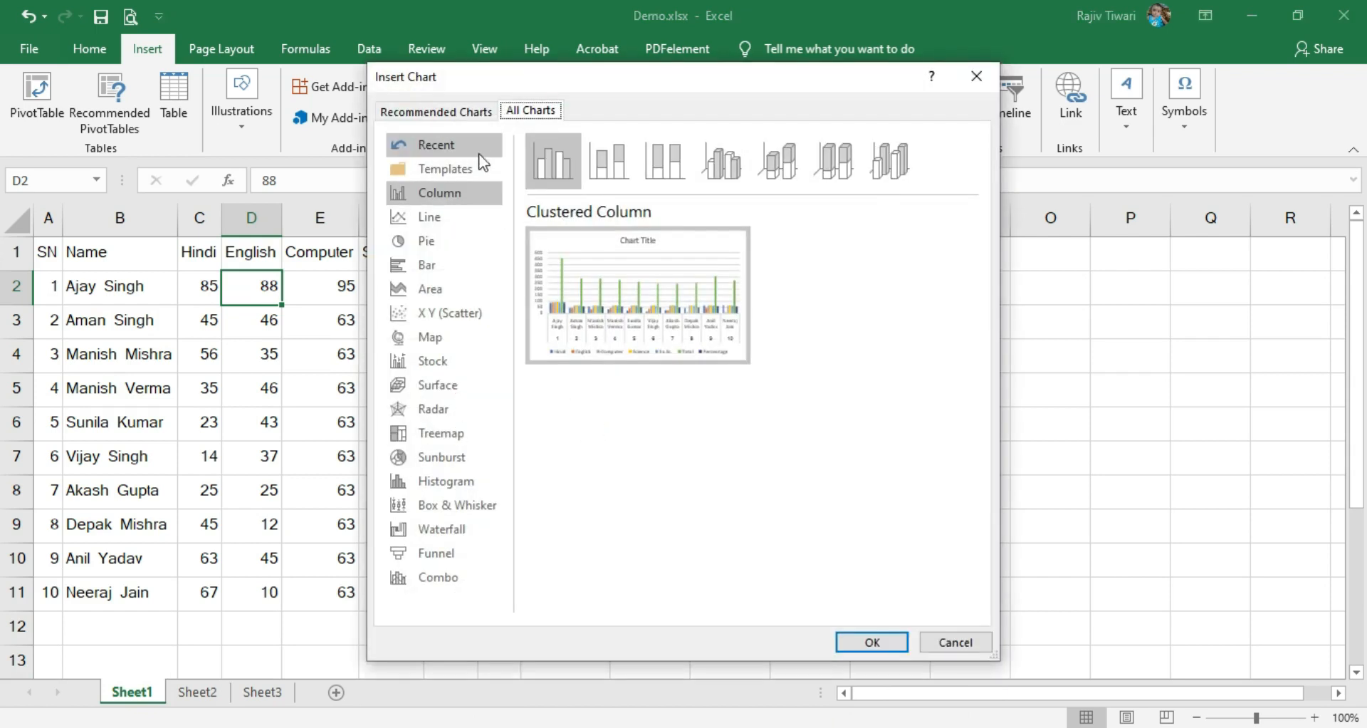
{"action": "left_click", "coordinate": [473, 196]}
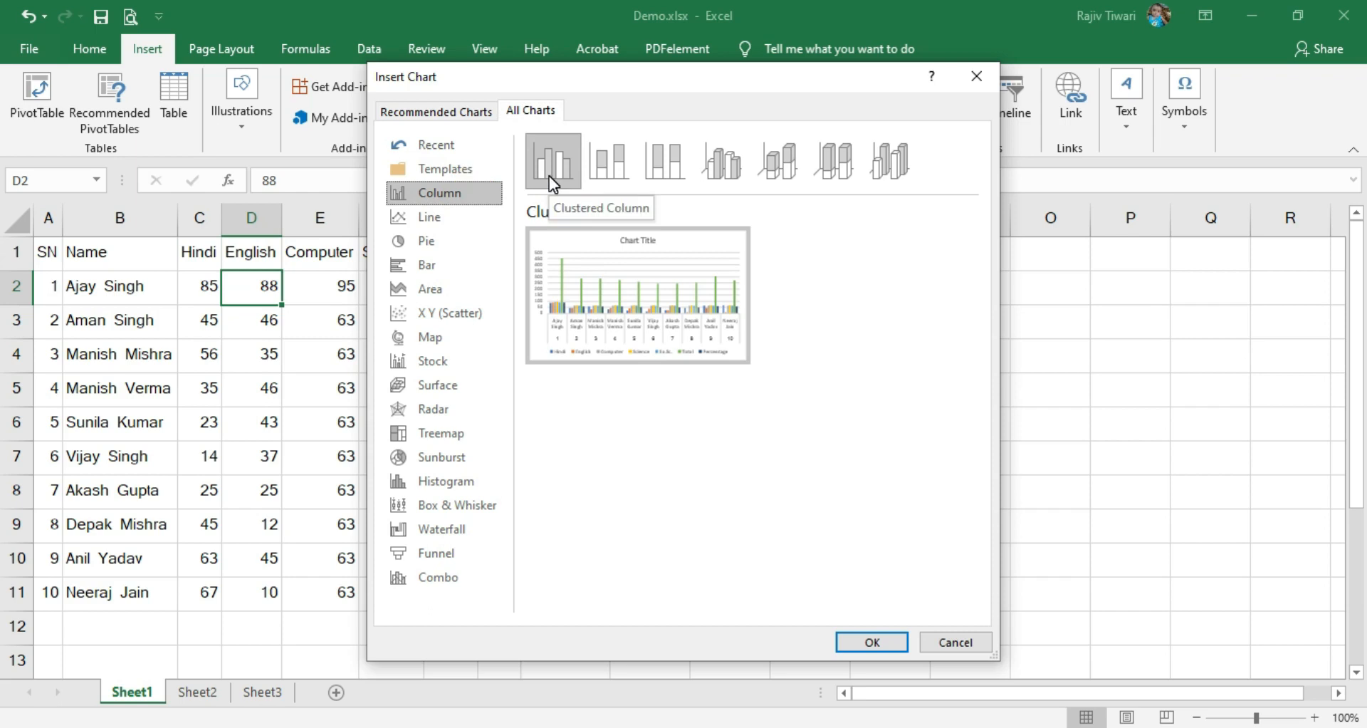
{"action": "left_click", "coordinate": [618, 176]}
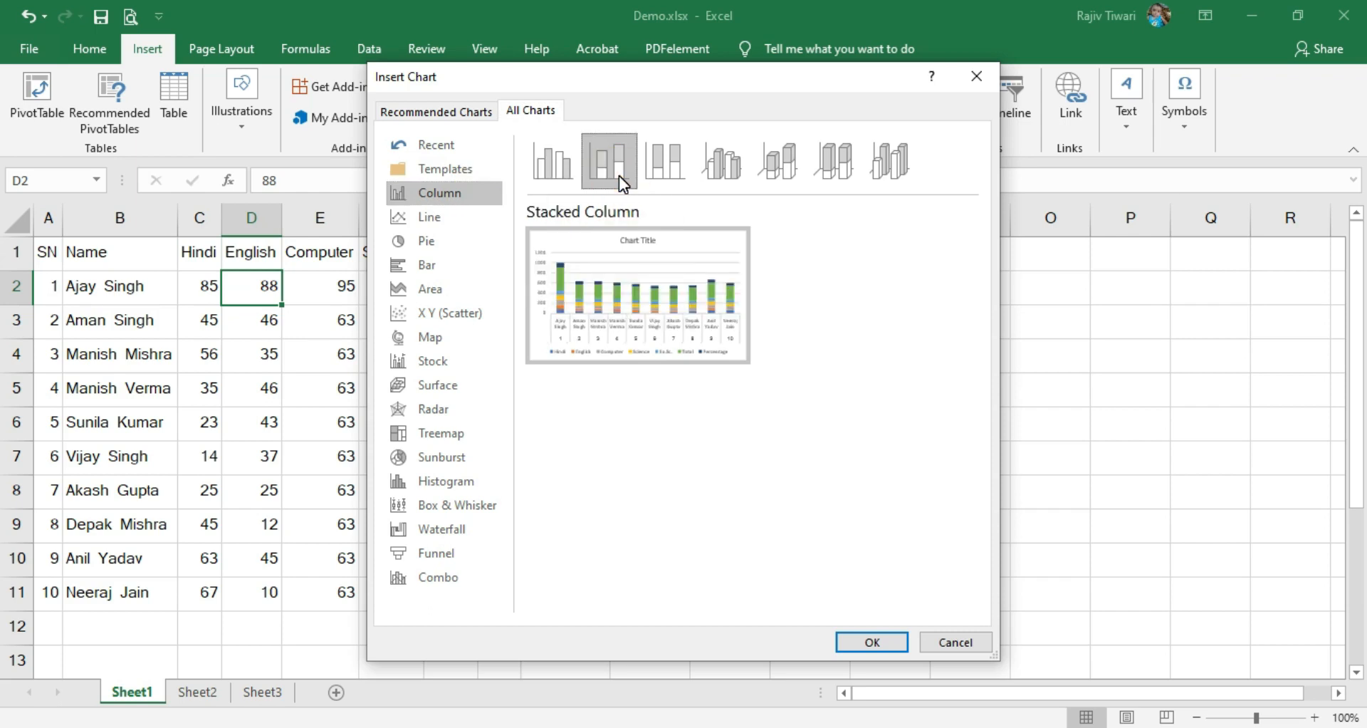
{"action": "left_click", "coordinate": [671, 179]}
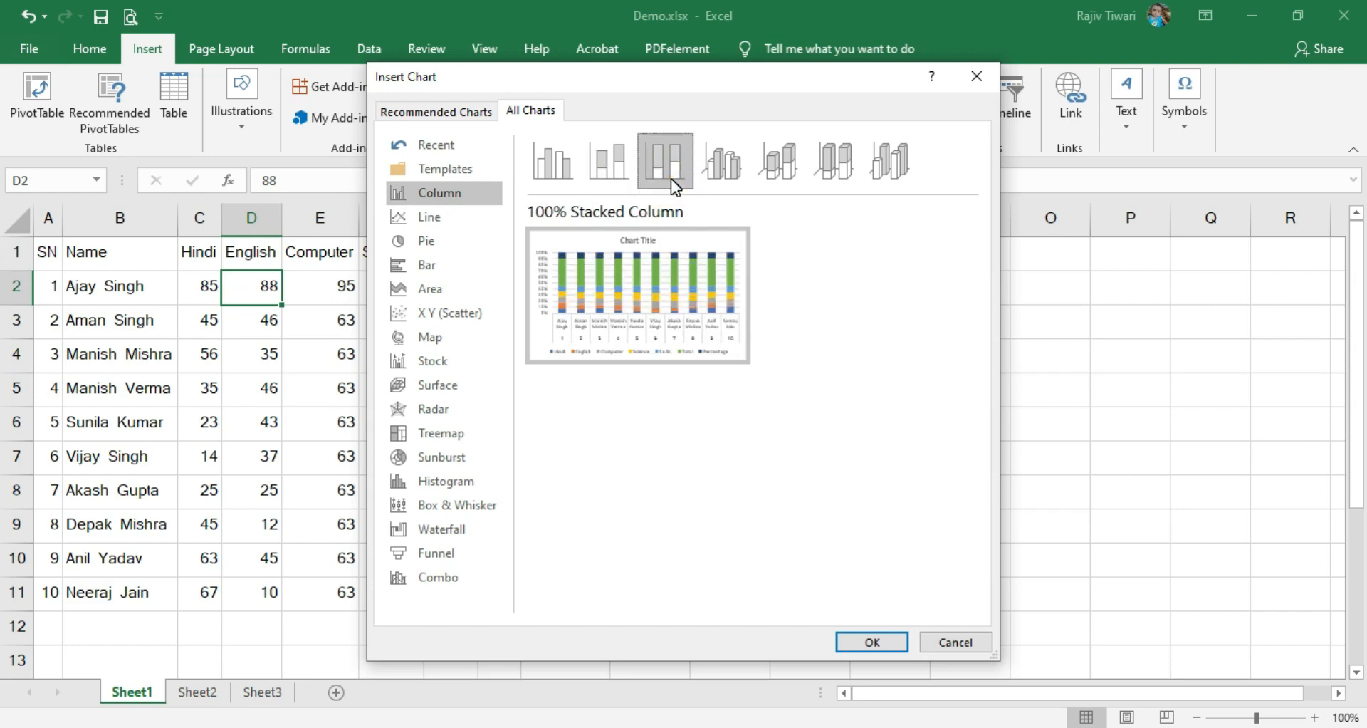
{"action": "left_click", "coordinate": [572, 170]}
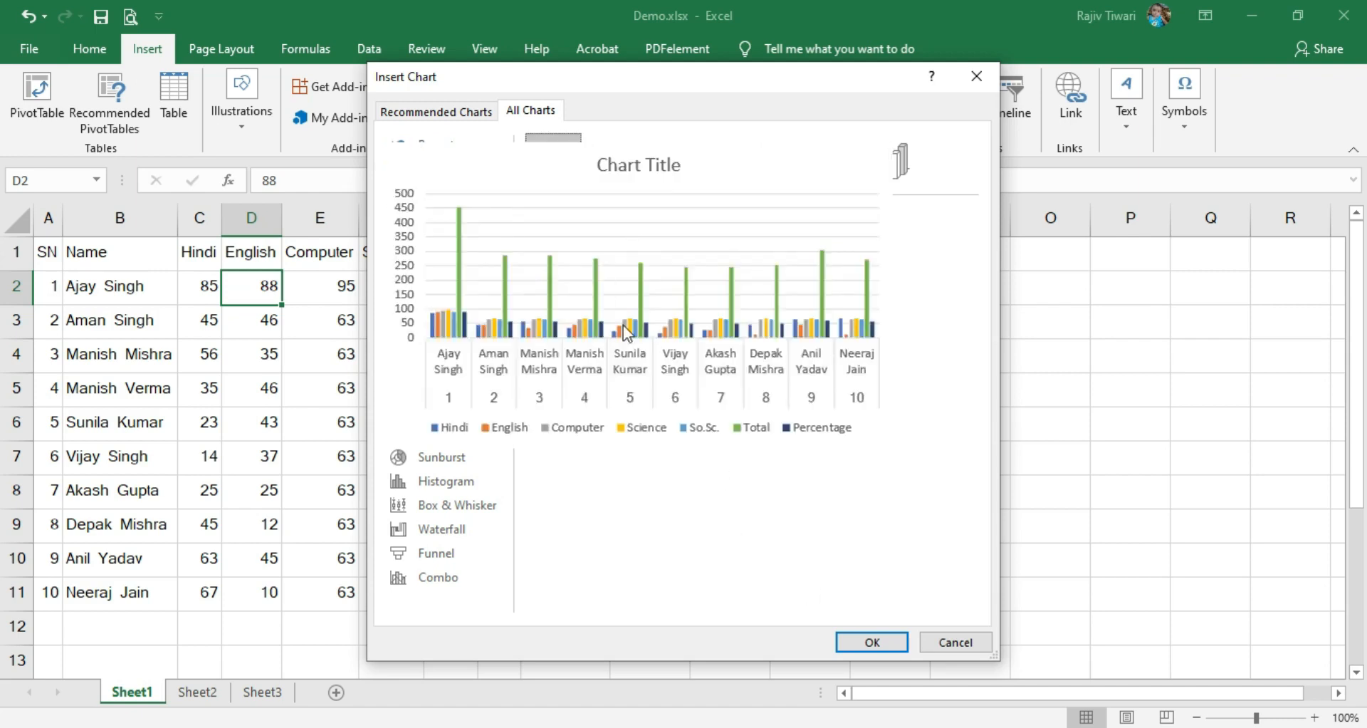
{"action": "left_click", "coordinate": [871, 642]}
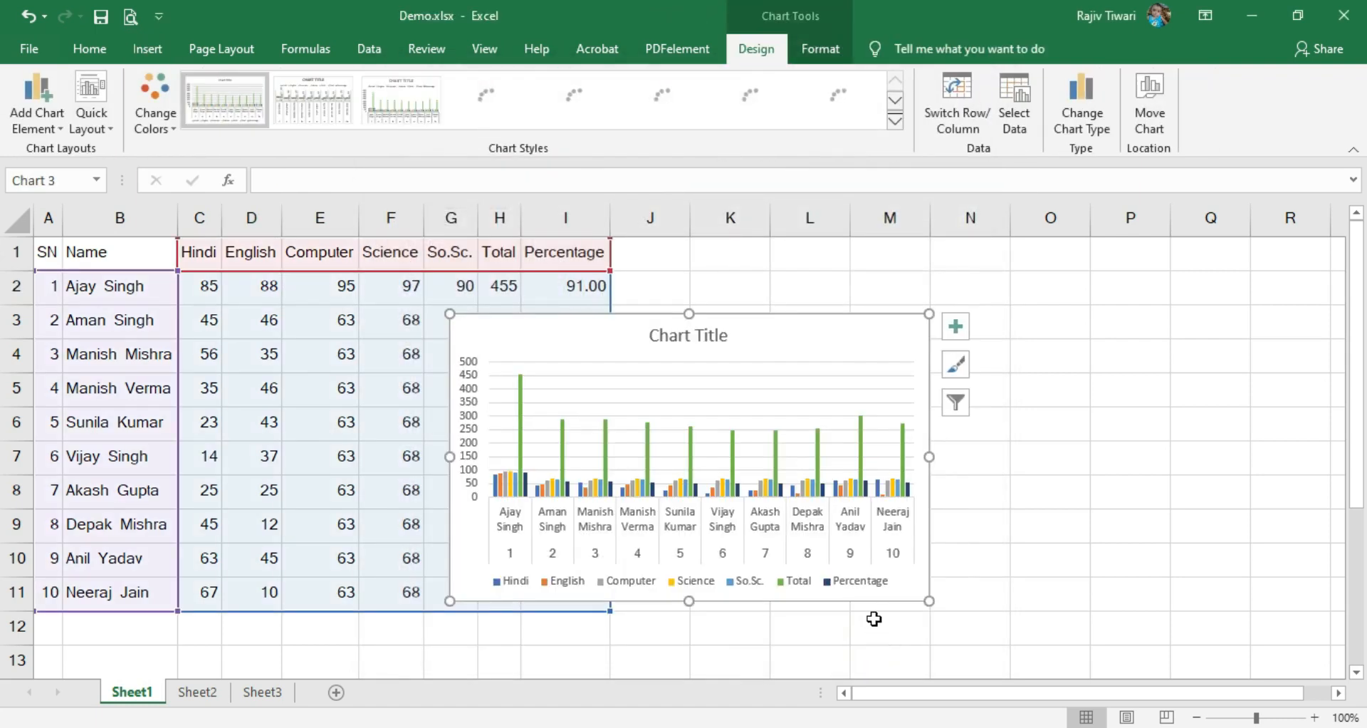
{"action": "left_click_drag", "start_coordinate": [759, 324], "coordinate": [1000, 326]}
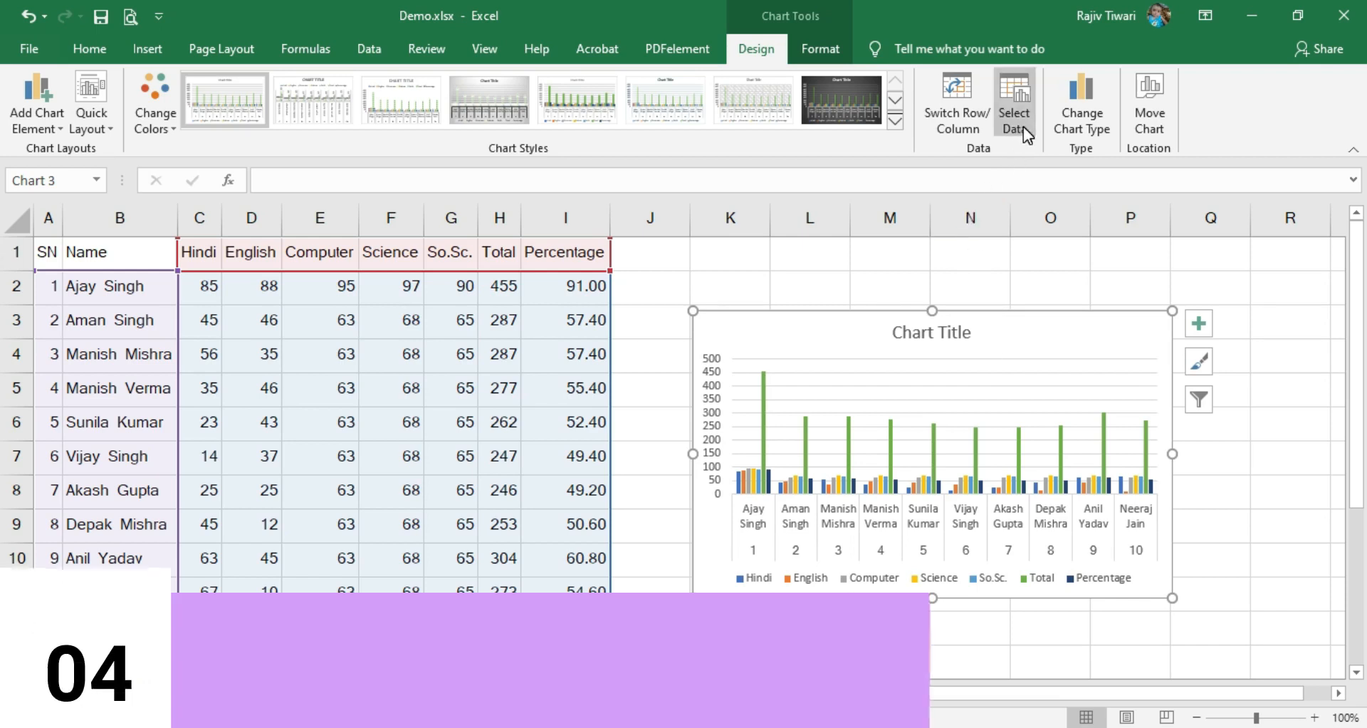
Step: Limit the chart's data range to B1:G6, covering the names and five subjects of the first five students
{"action": "left_click", "coordinate": [1024, 128]}
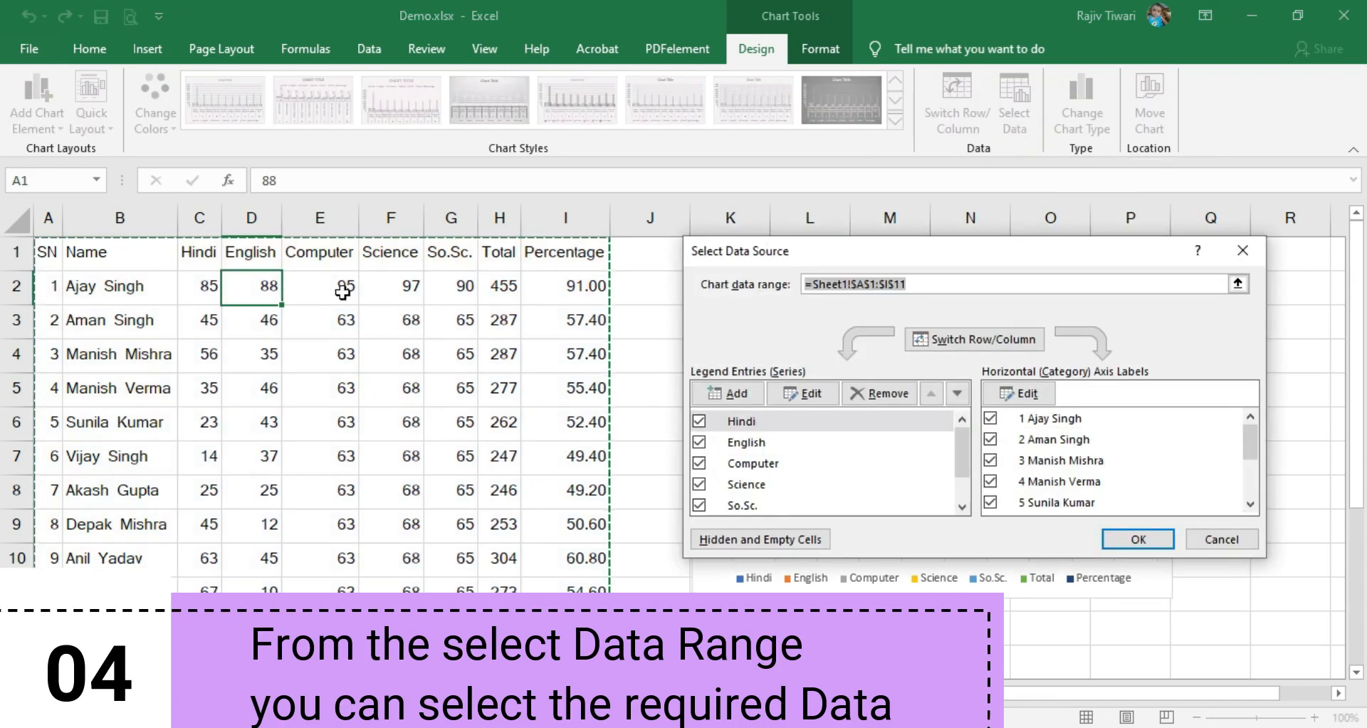
{"action": "left_click_drag", "start_coordinate": [91, 247], "coordinate": [441, 419]}
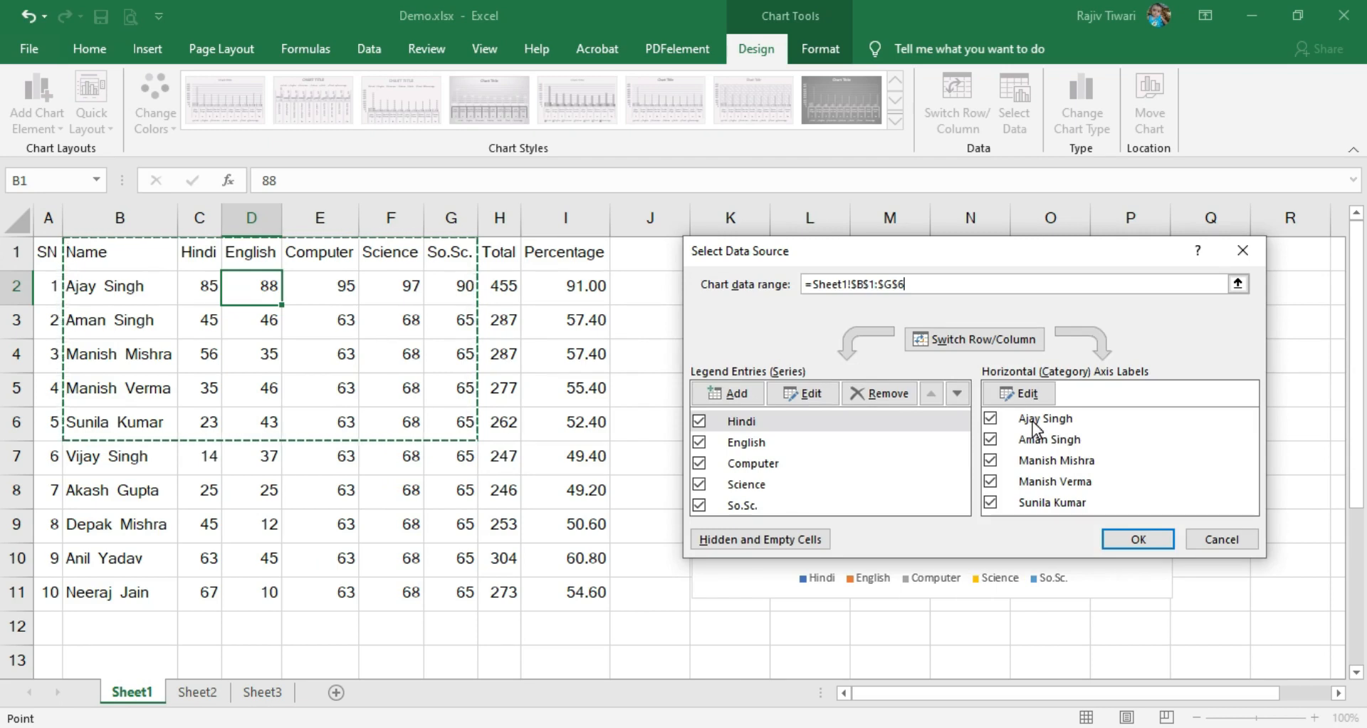
{"action": "left_click", "coordinate": [1139, 541]}
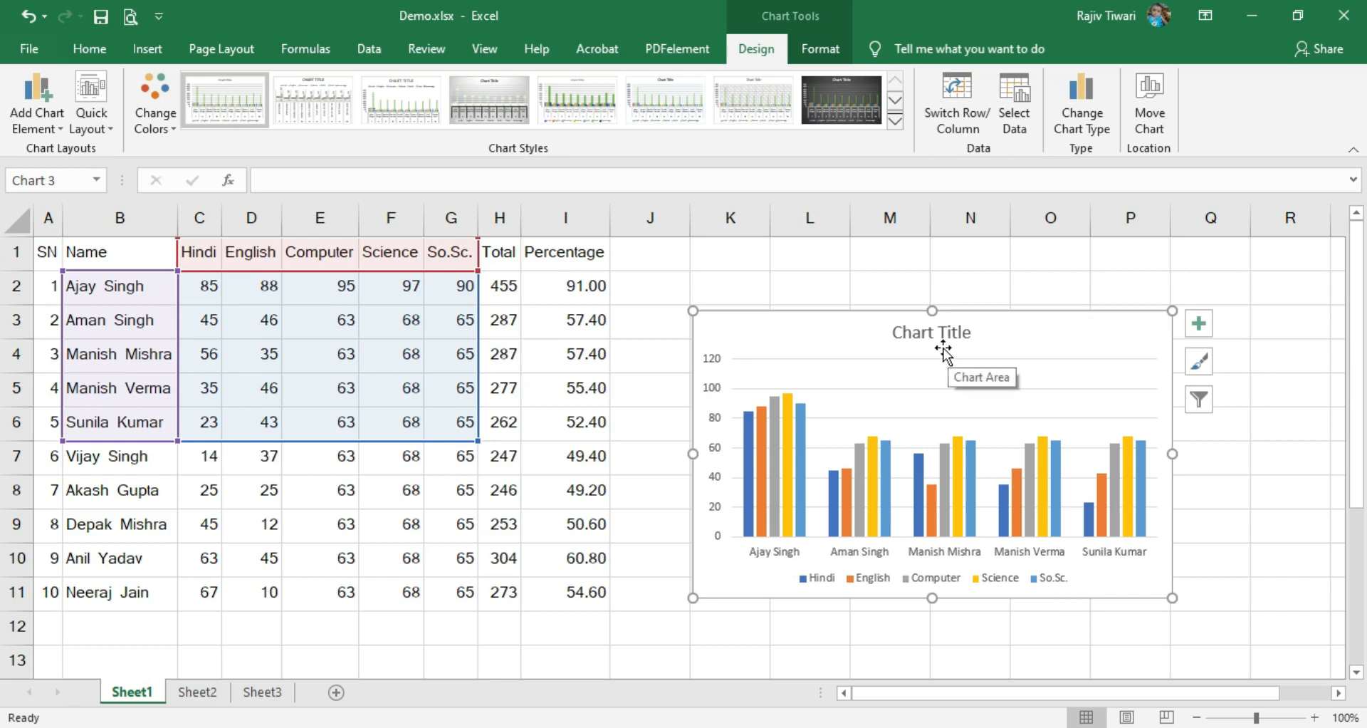
Step: Add a primary horizontal axis title to the chart and replace its text with "NAme ofStudent"
{"action": "left_click", "coordinate": [61, 127]}
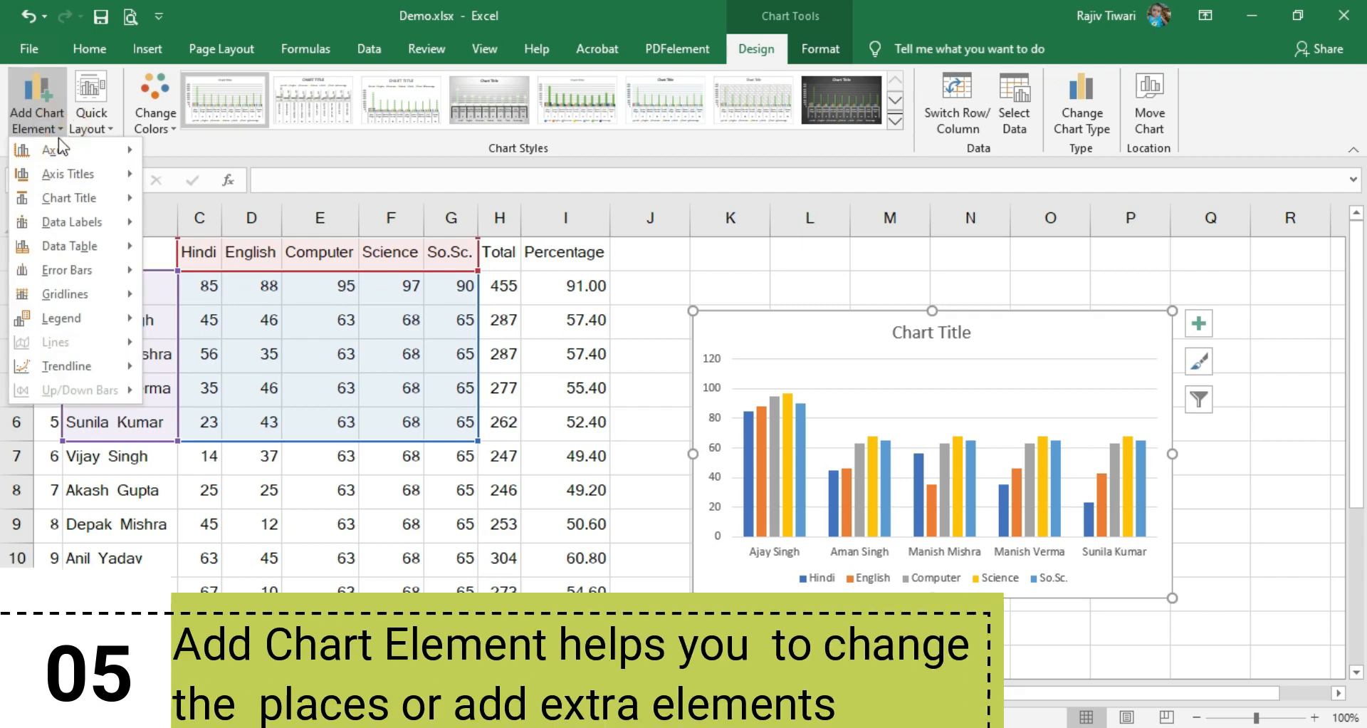
{"action": "mouse_move", "coordinate": [60, 148]}
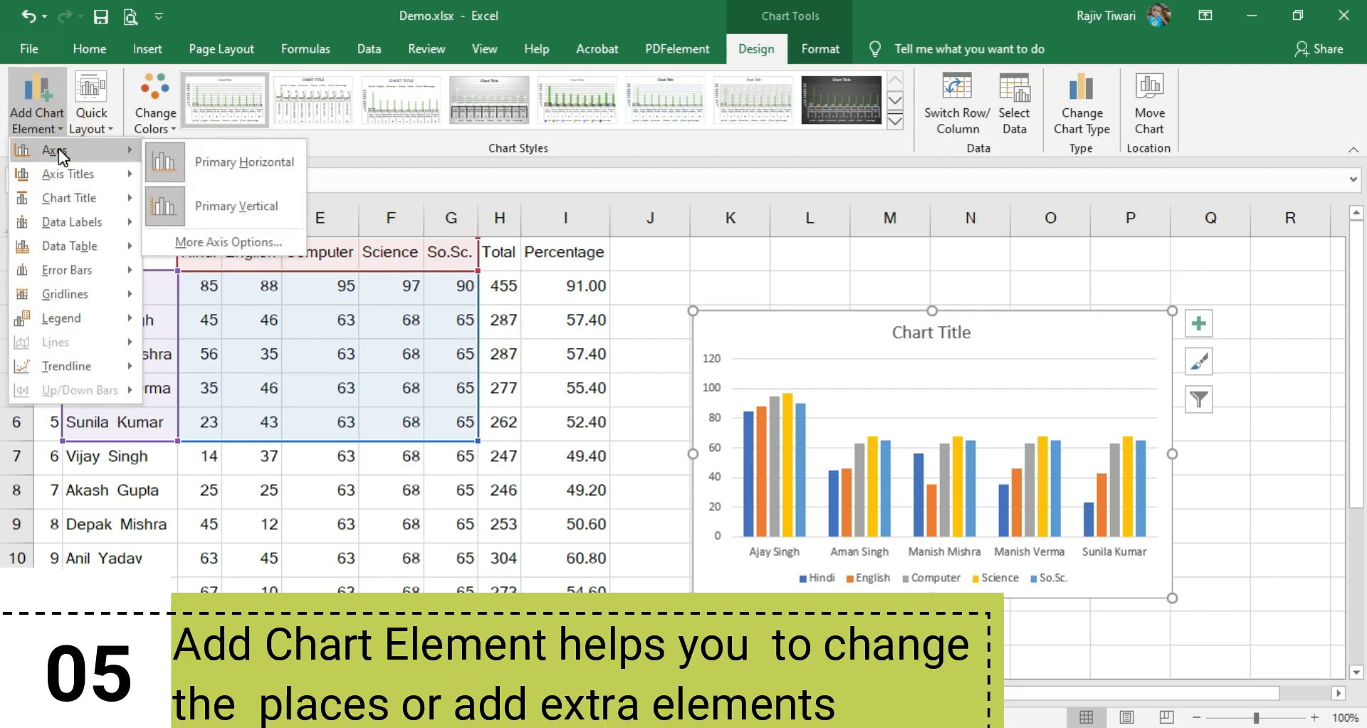
{"action": "mouse_move", "coordinate": [59, 171]}
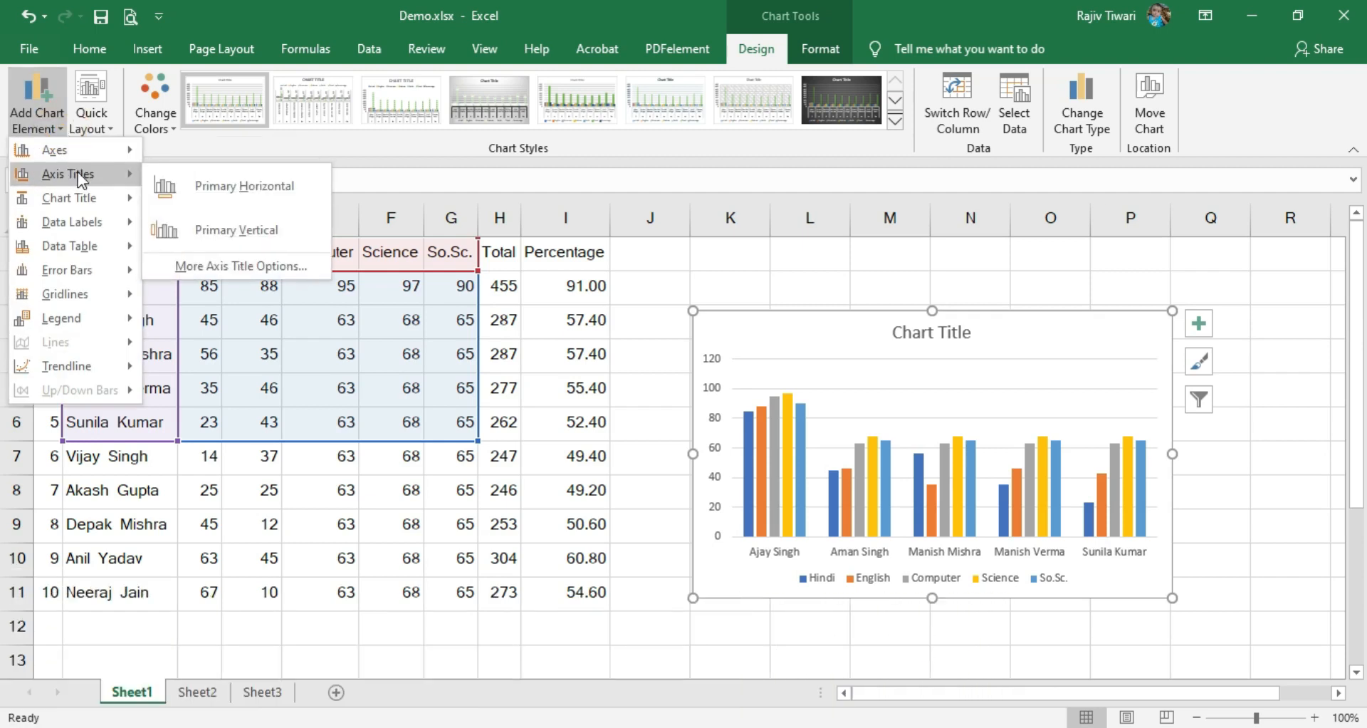
{"action": "left_click", "coordinate": [208, 180]}
{"action": "left_click", "coordinate": [932, 542]}
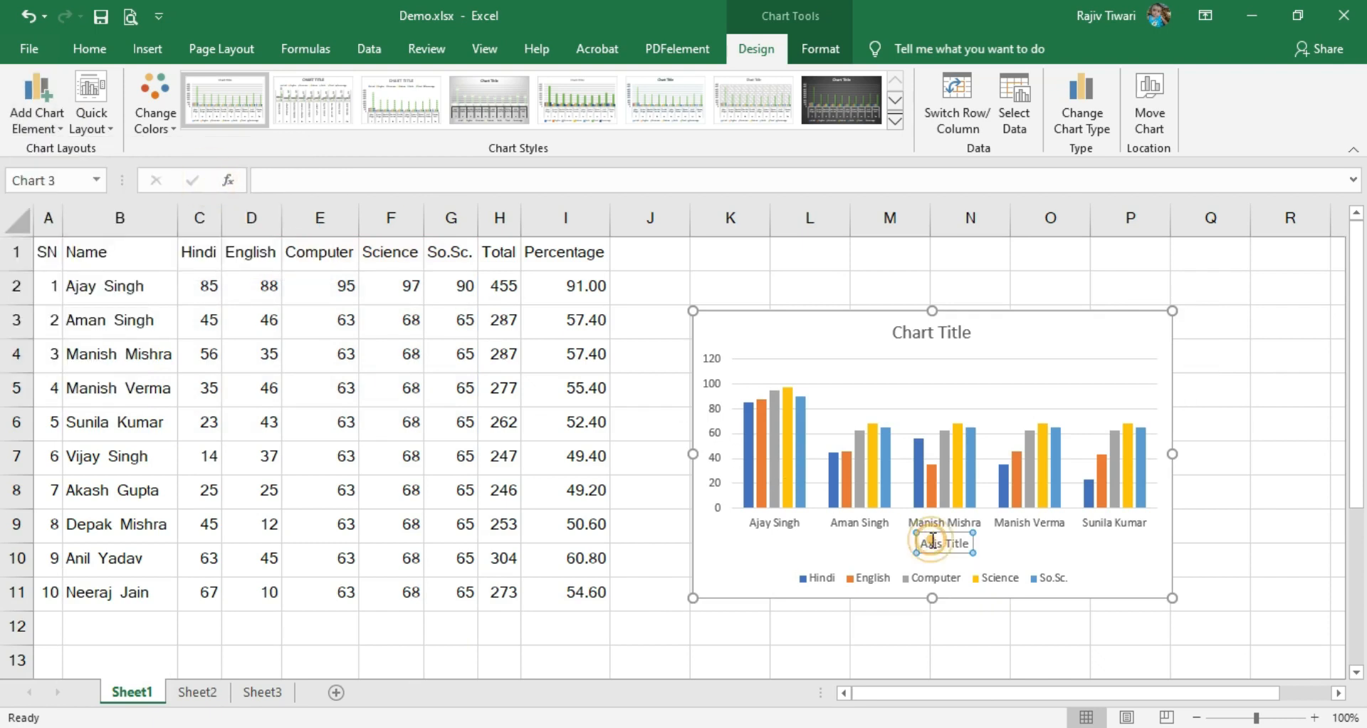
{"action": "left_click", "coordinate": [926, 545]}
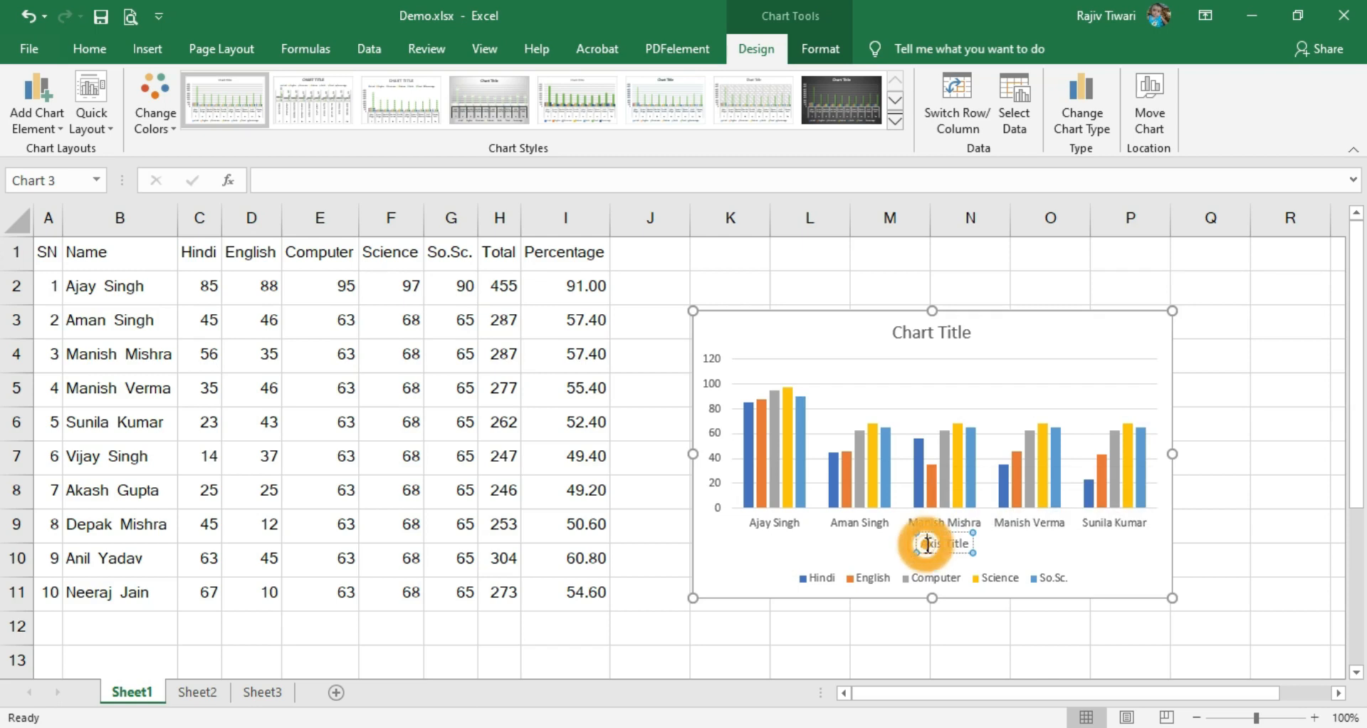
{"action": "left_click_drag", "start_coordinate": [926, 544], "coordinate": [975, 551]}
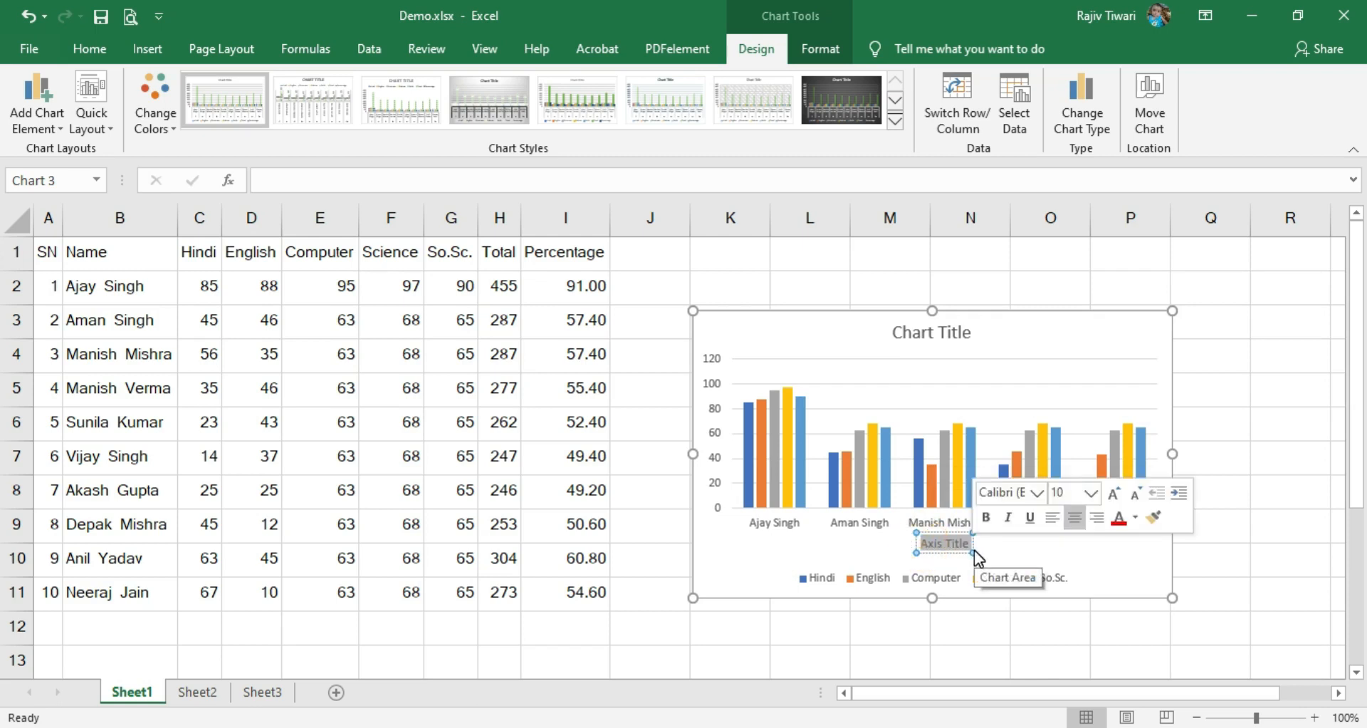
{"action": "type", "text": "NAme ofSt"}
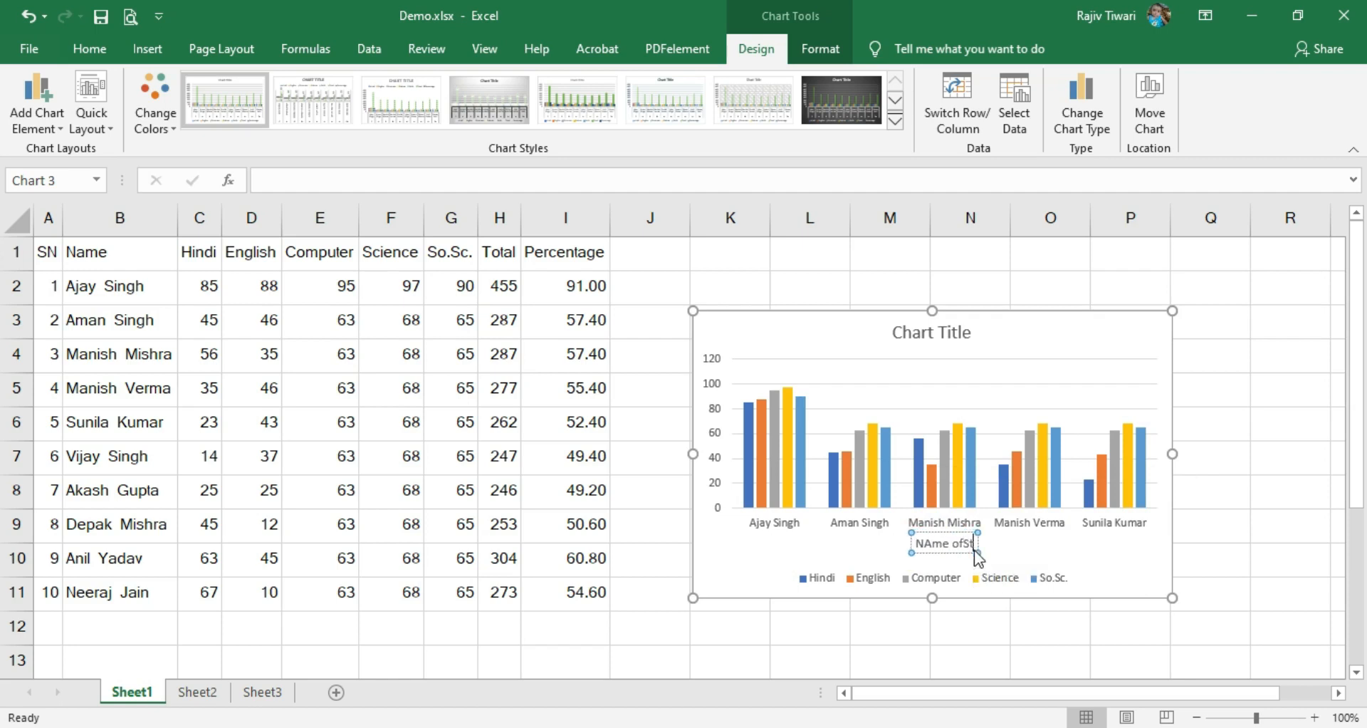
{"action": "type", "text": "udent"}
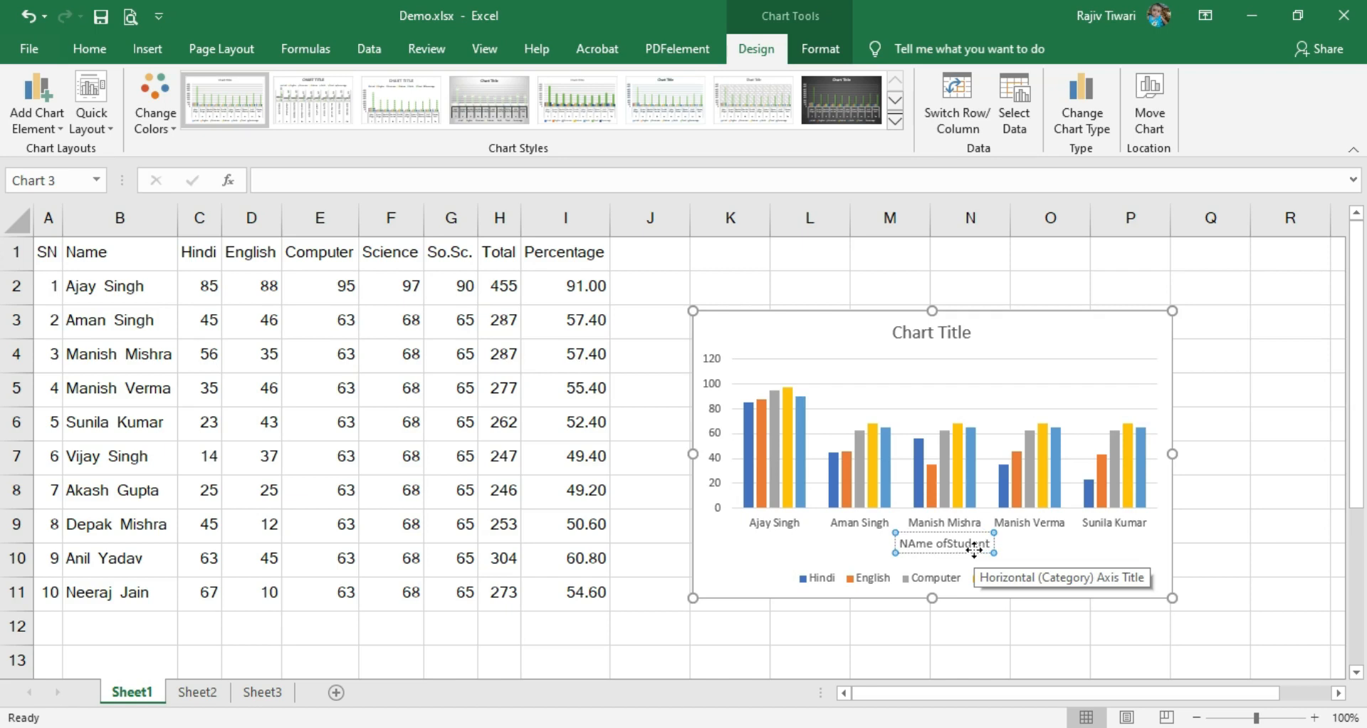
Step: Correct the horizontal axis title's capitalisation and spacing to read "Name of Student", and finish editing it
{"action": "left_click", "coordinate": [914, 543]}
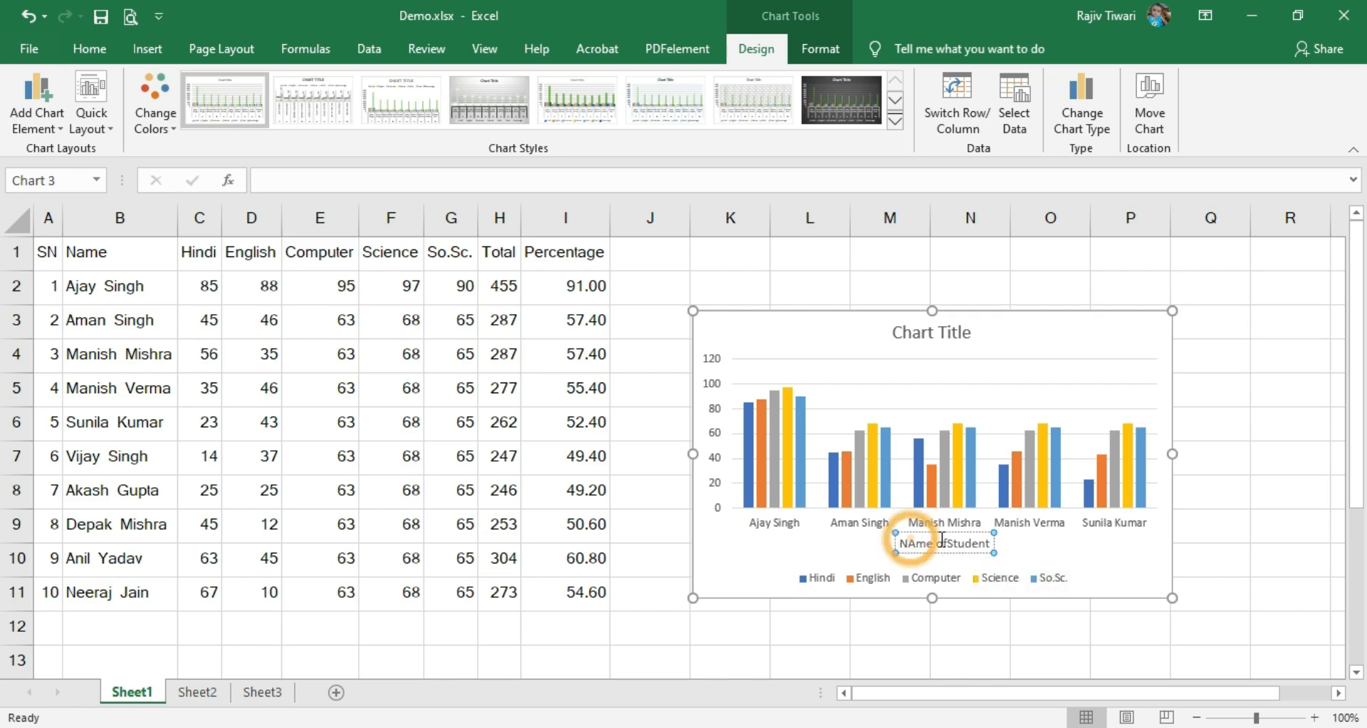
{"action": "key", "text": "BackSpace"}
{"action": "type", "text": "a"}
{"action": "left_click", "coordinate": [943, 542]}
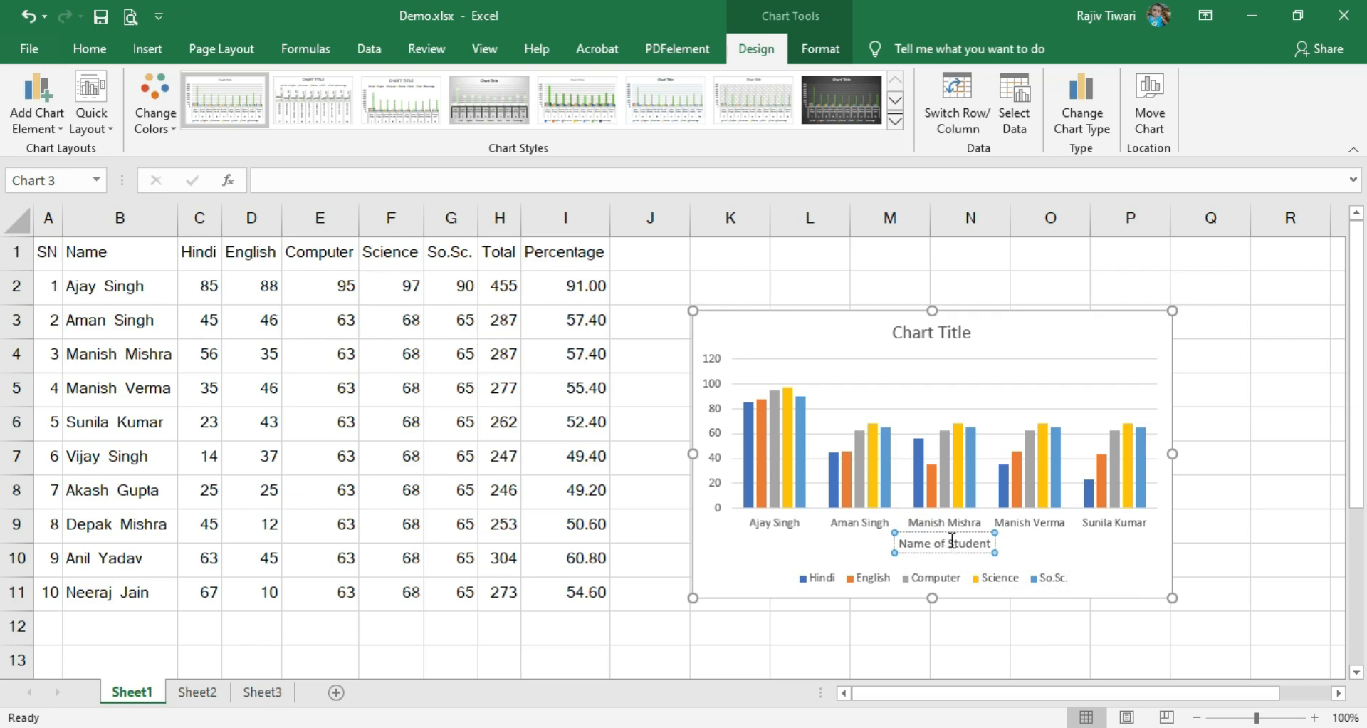
{"action": "left_click", "coordinate": [988, 543]}
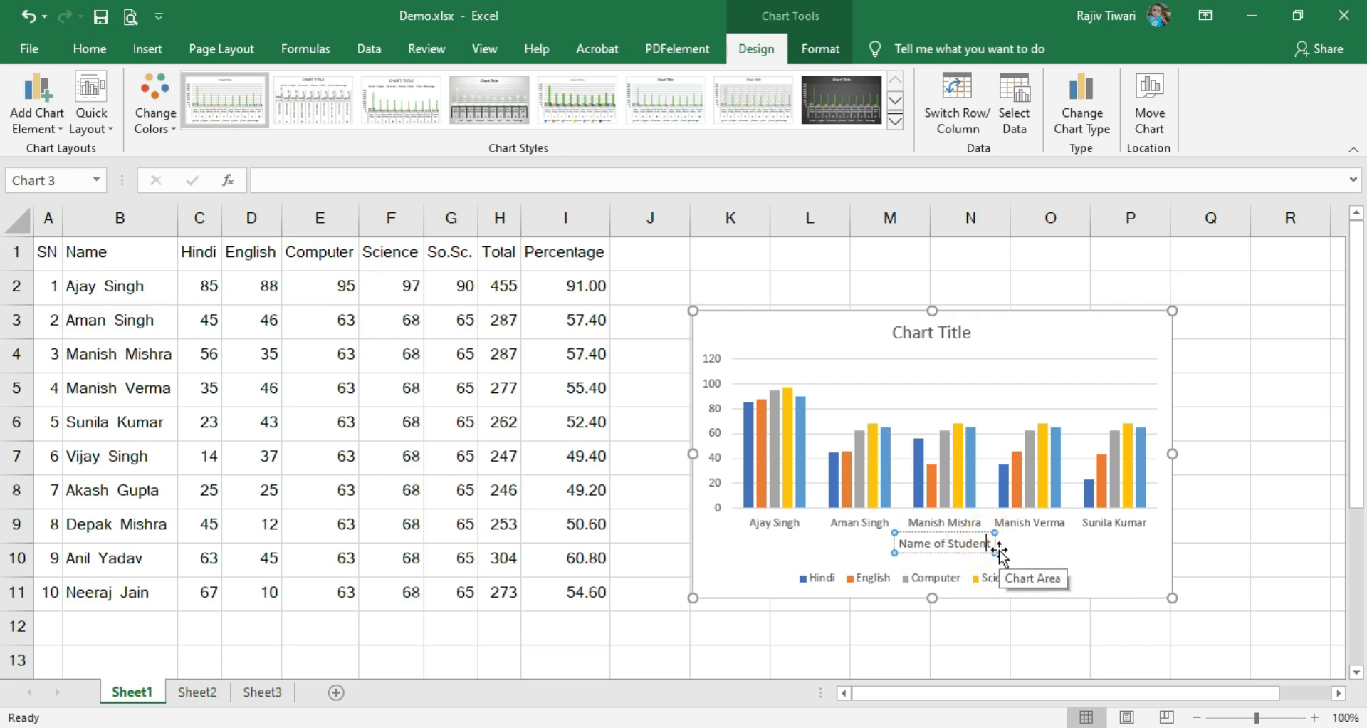
{"action": "key", "text": "Escape"}
{"action": "left_click", "coordinate": [1037, 553]}
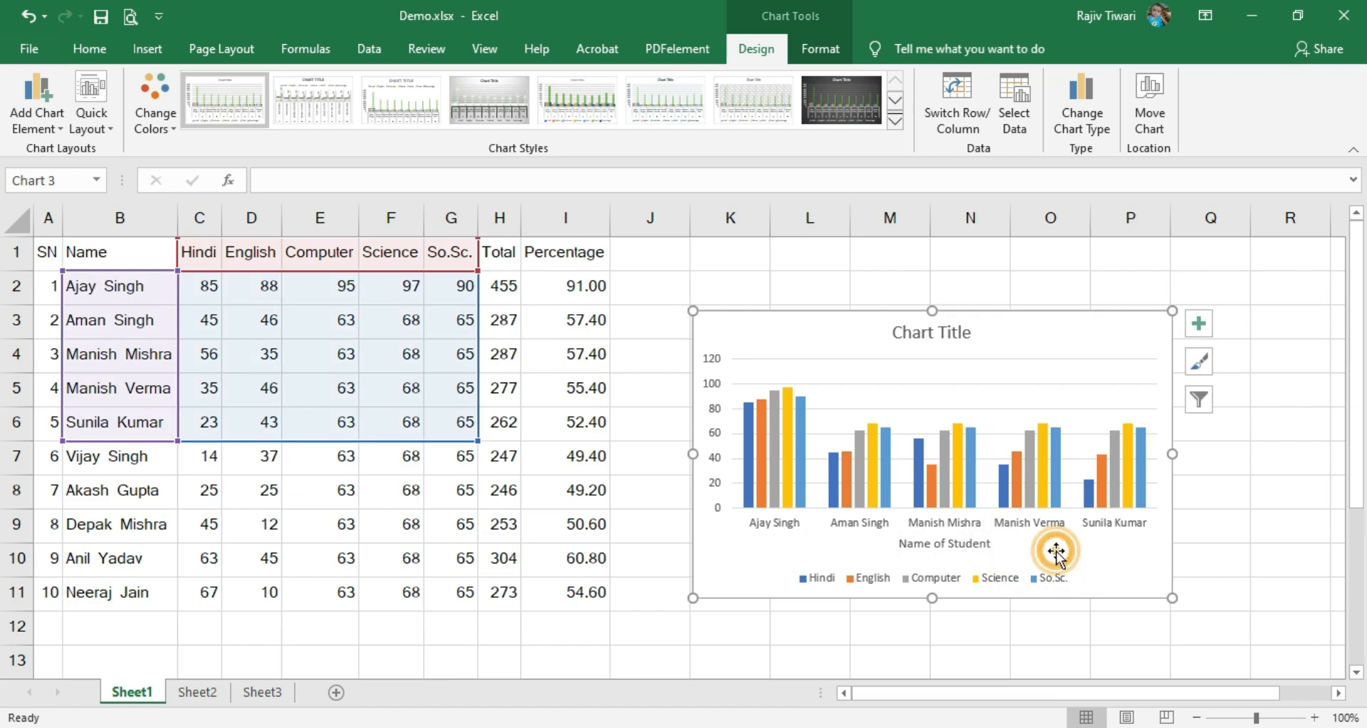
Step: Replace the chart title text with "Monthy Test Marks 2020" and finish editing it
{"action": "left_click", "coordinate": [943, 340]}
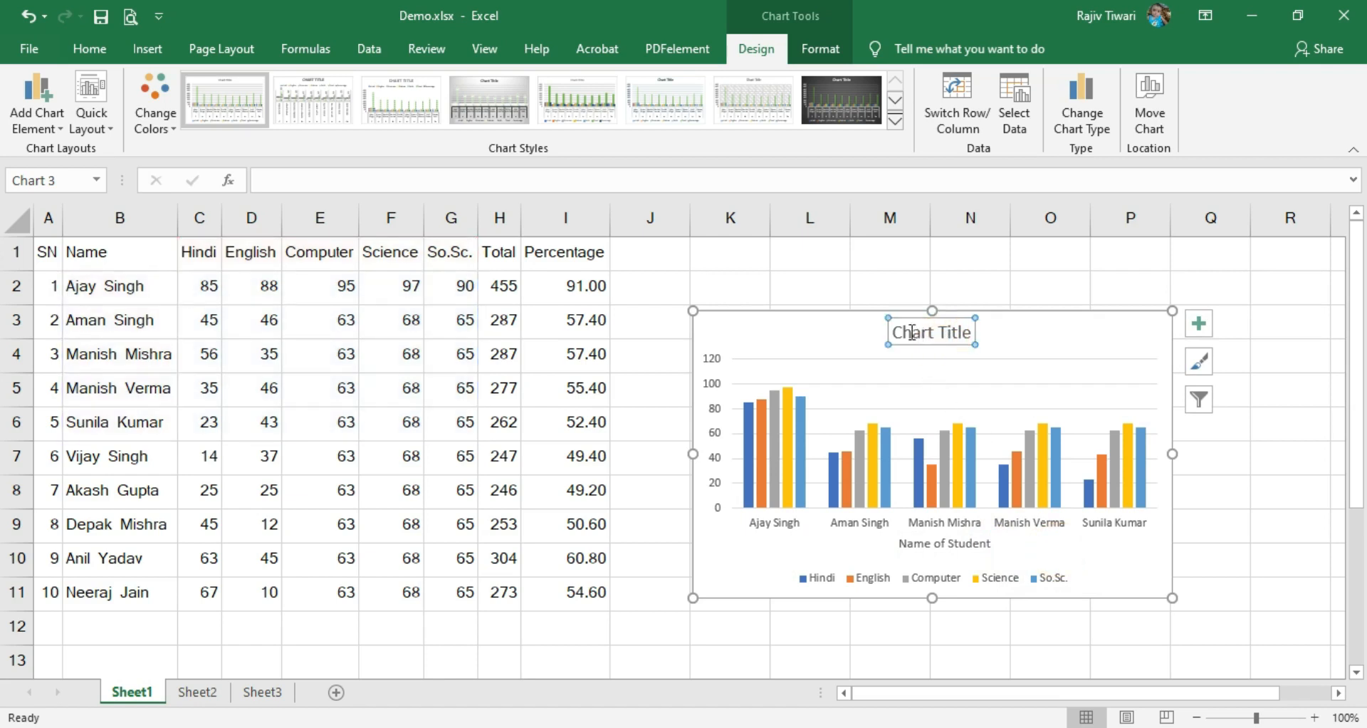
{"action": "left_click_drag", "start_coordinate": [894, 332], "coordinate": [968, 332]}
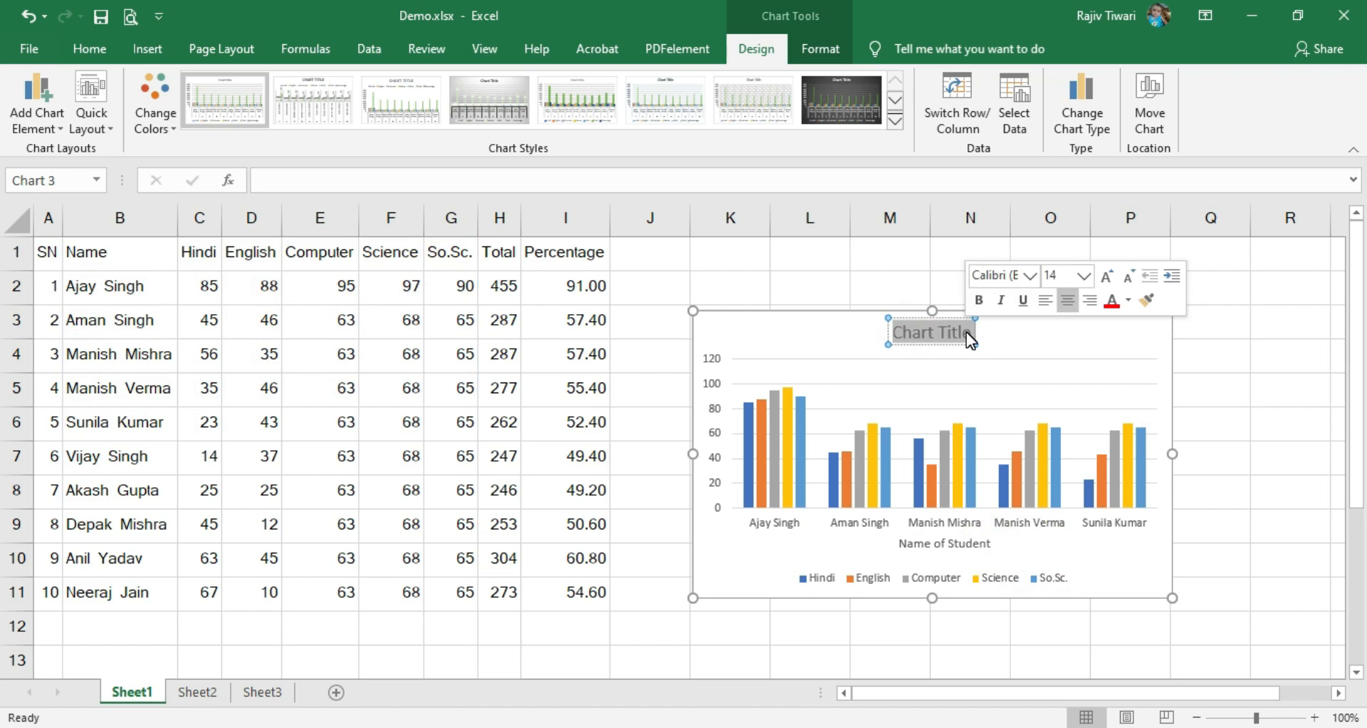
{"action": "type", "text": "Month"}
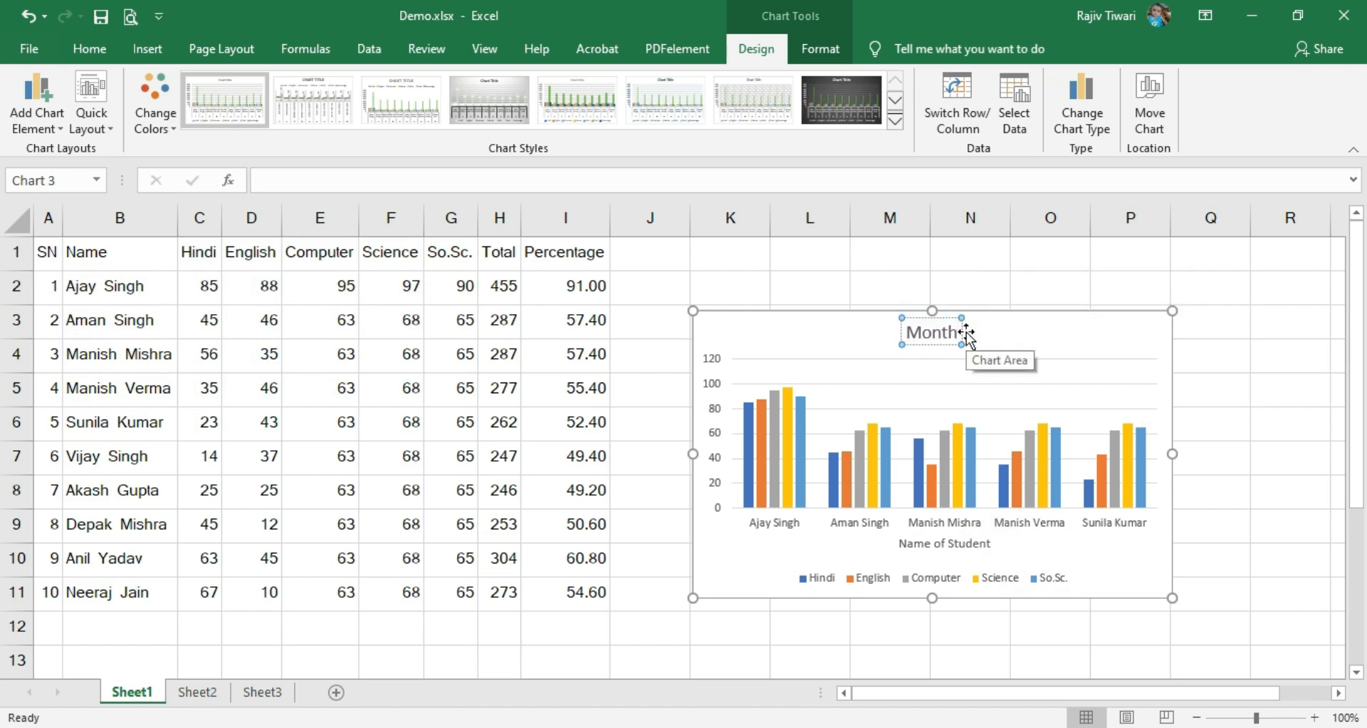
{"action": "type", "text": "y Test"}
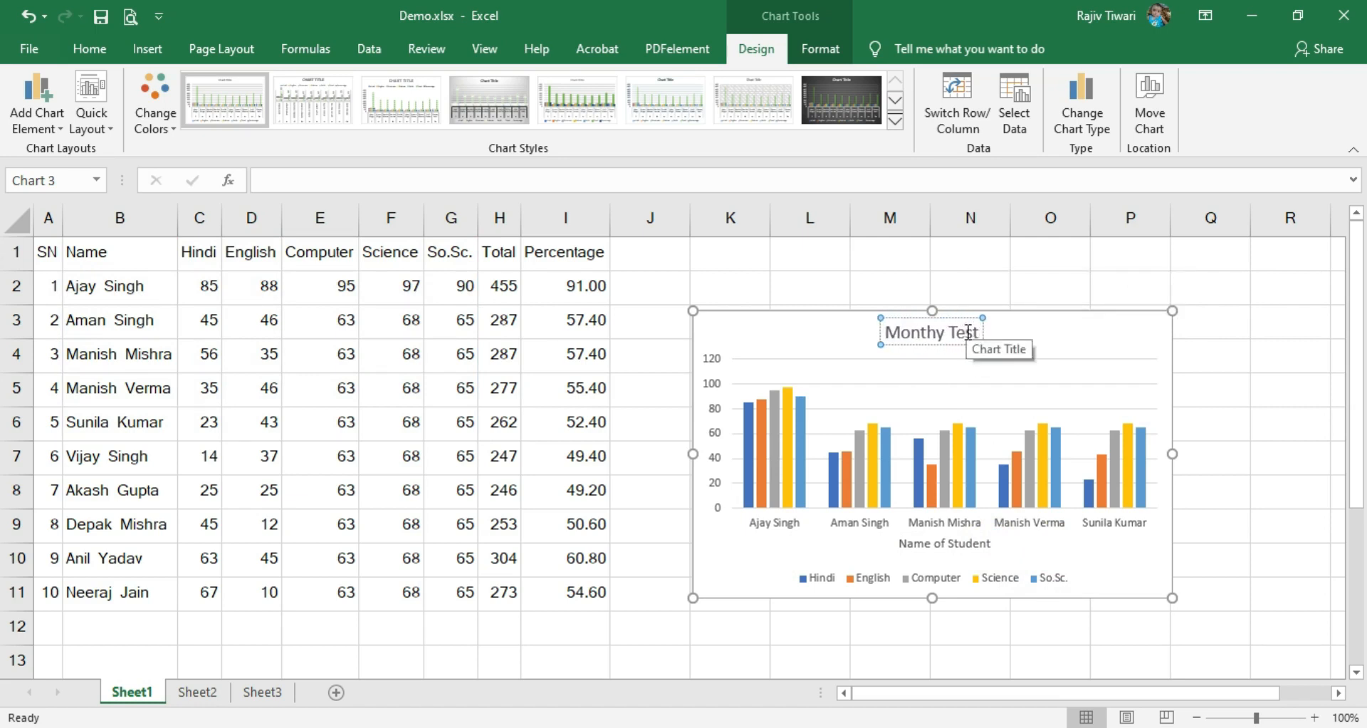
{"action": "type", "text": " Marks"}
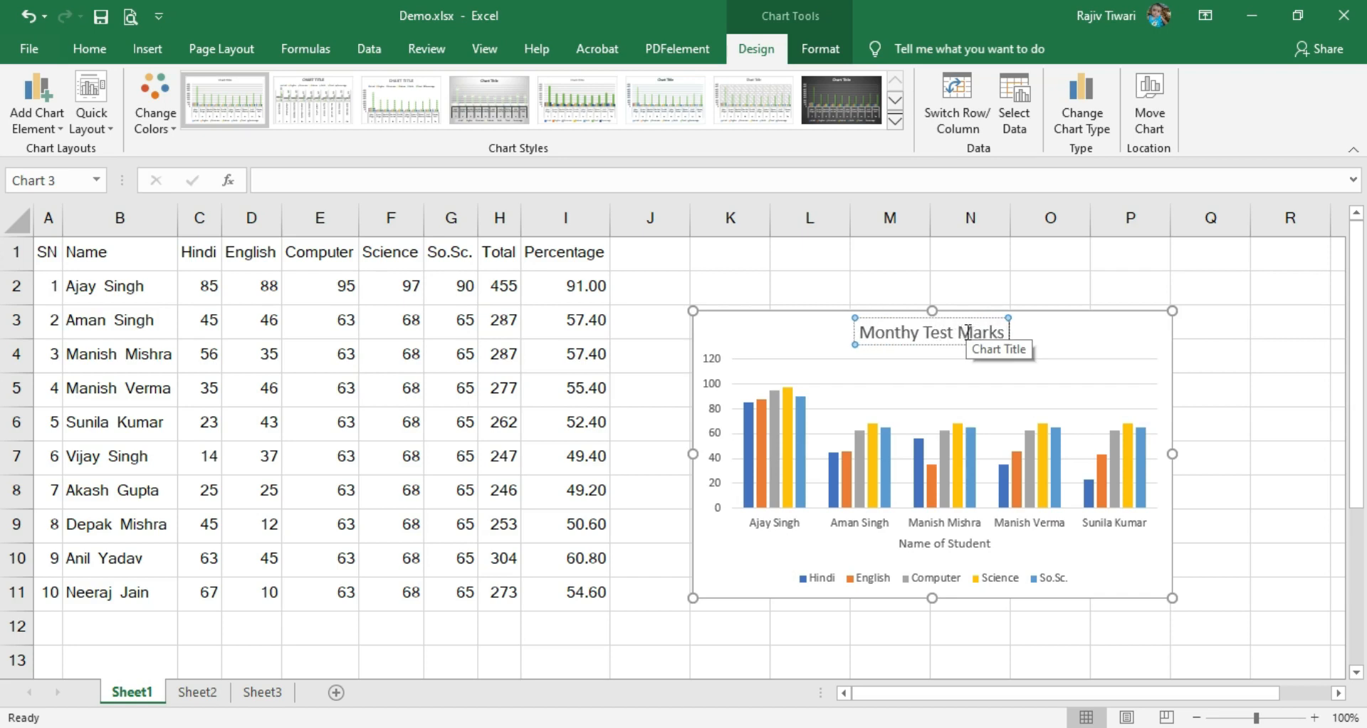
{"action": "type", "text": " 201"}
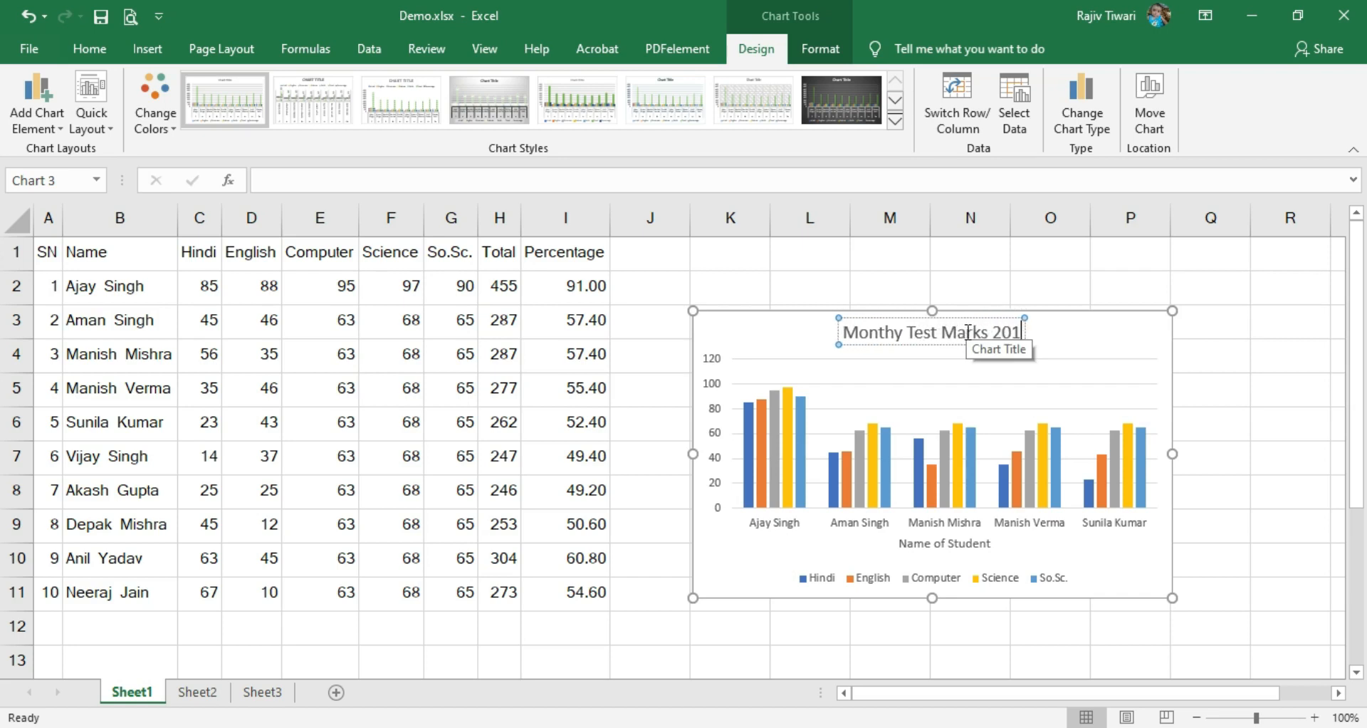
{"action": "key", "text": "BackSpace"}
{"action": "type", "text": "20"}
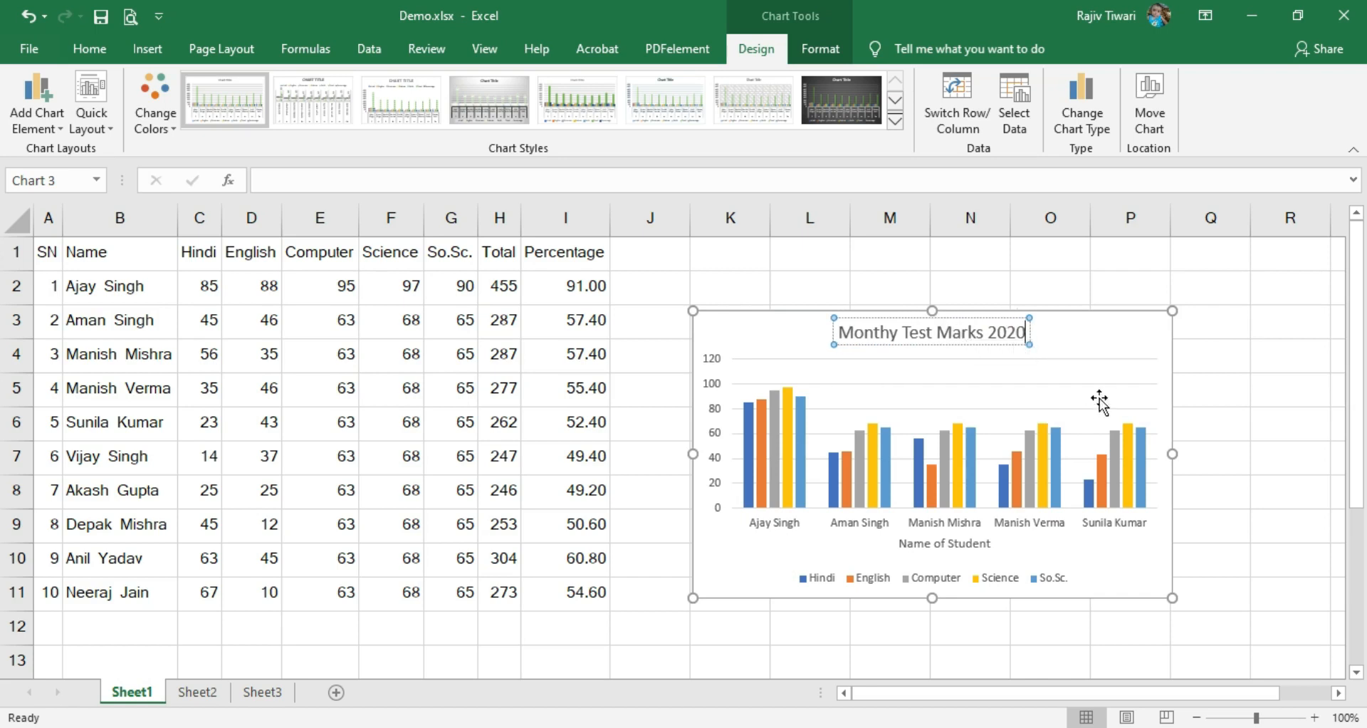
{"action": "left_click", "coordinate": [1209, 386]}
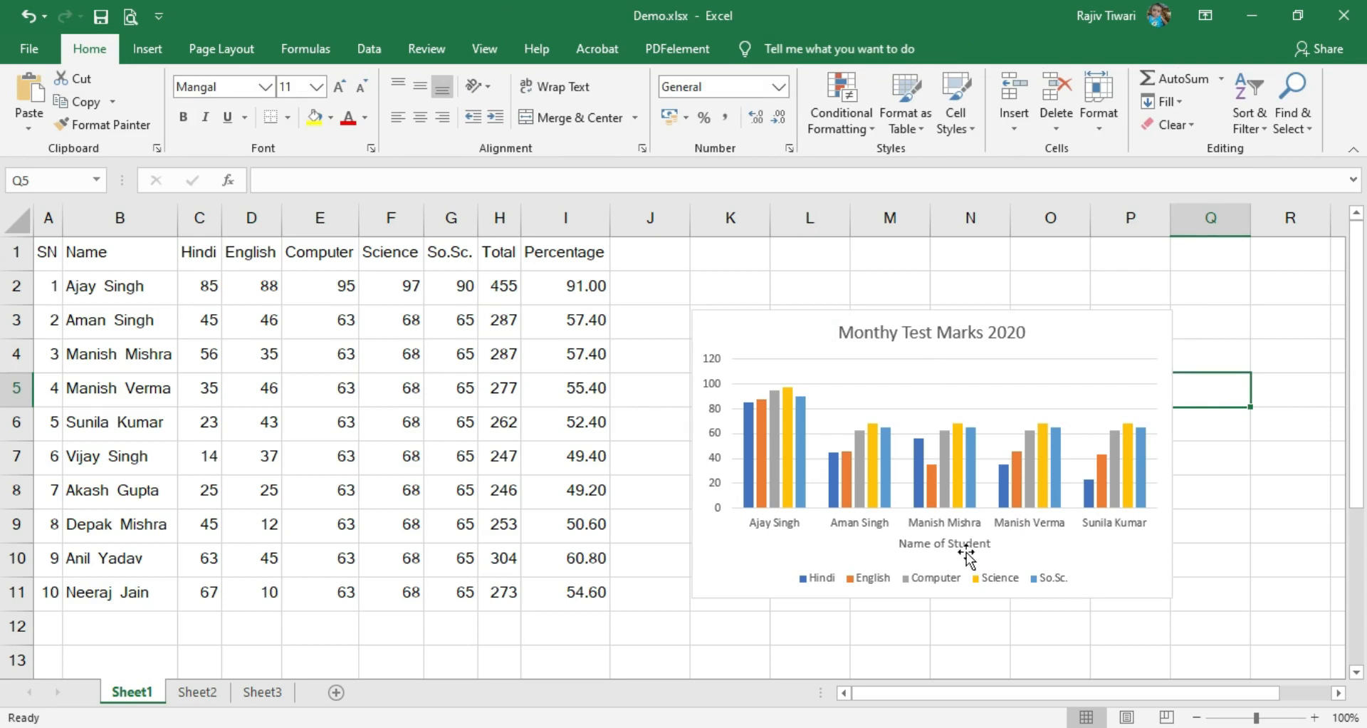
Step: Preview the legend positions and set the chart's legend to Bottom
{"action": "left_click", "coordinate": [870, 511]}
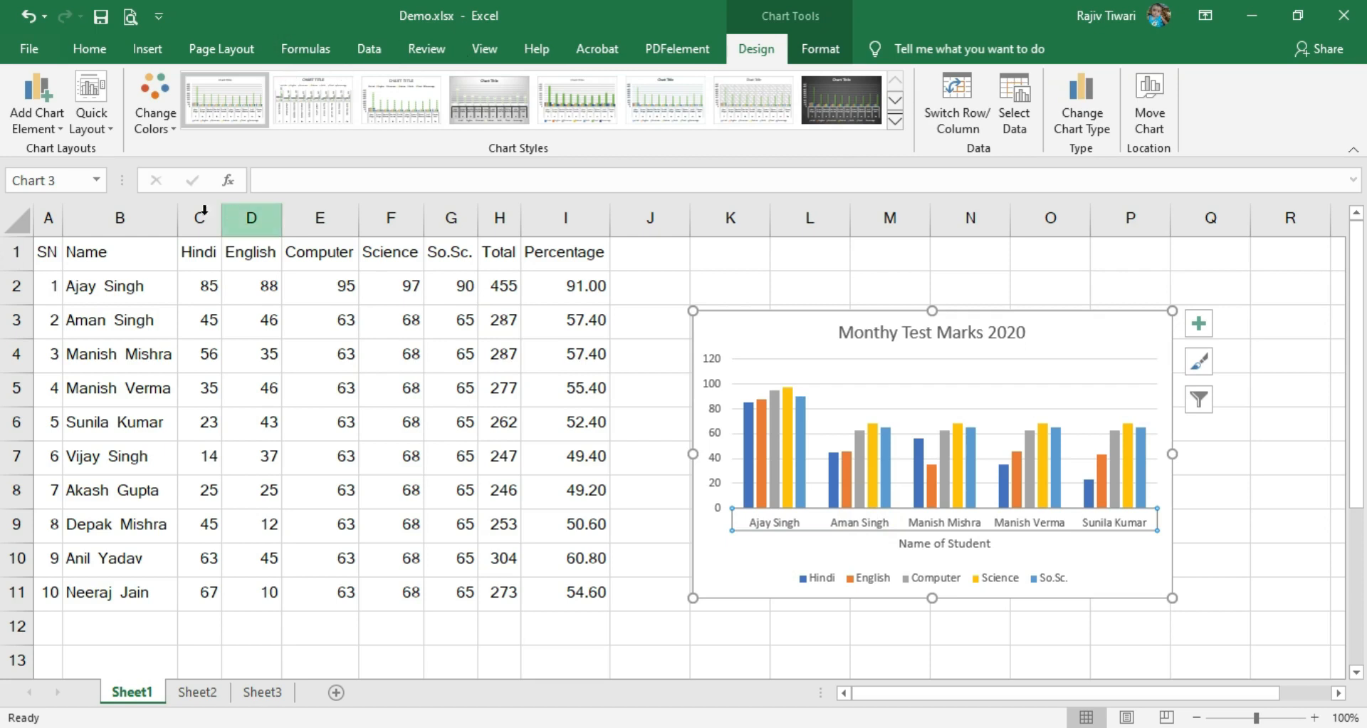
{"action": "left_click", "coordinate": [59, 127]}
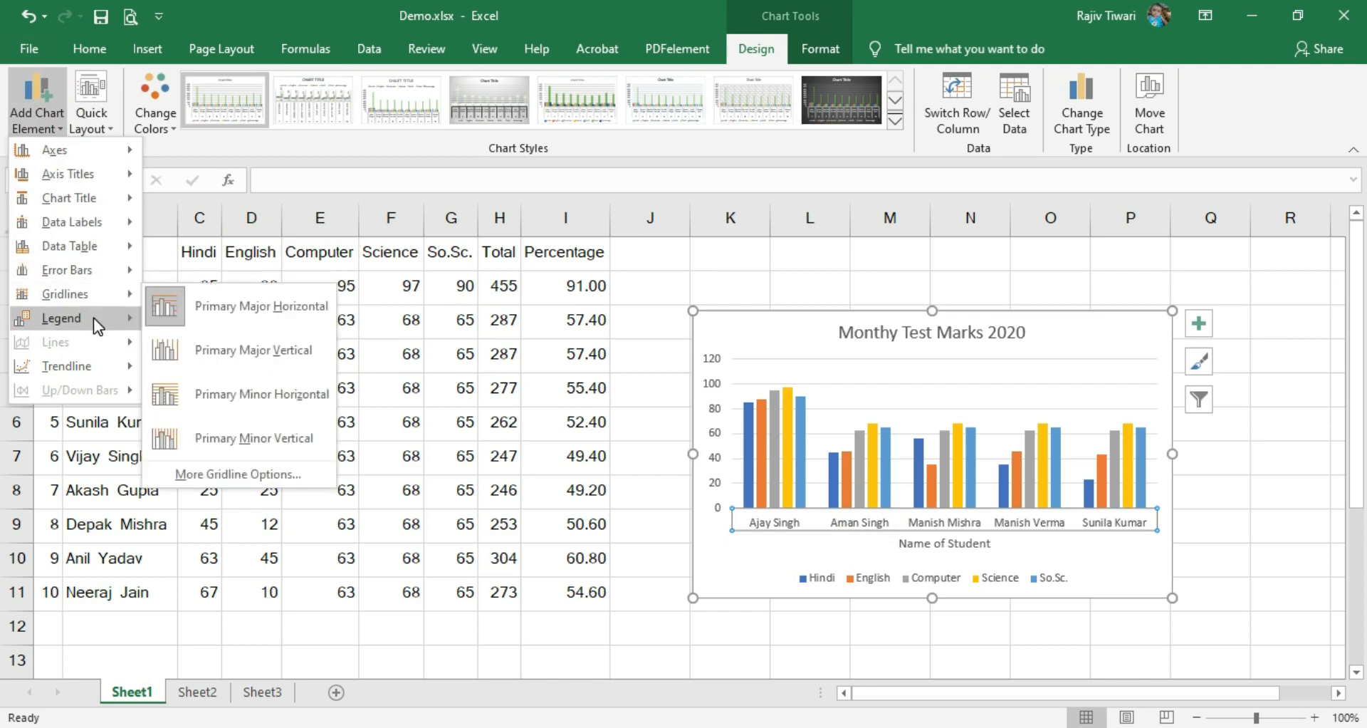
{"action": "mouse_move", "coordinate": [93, 317]}
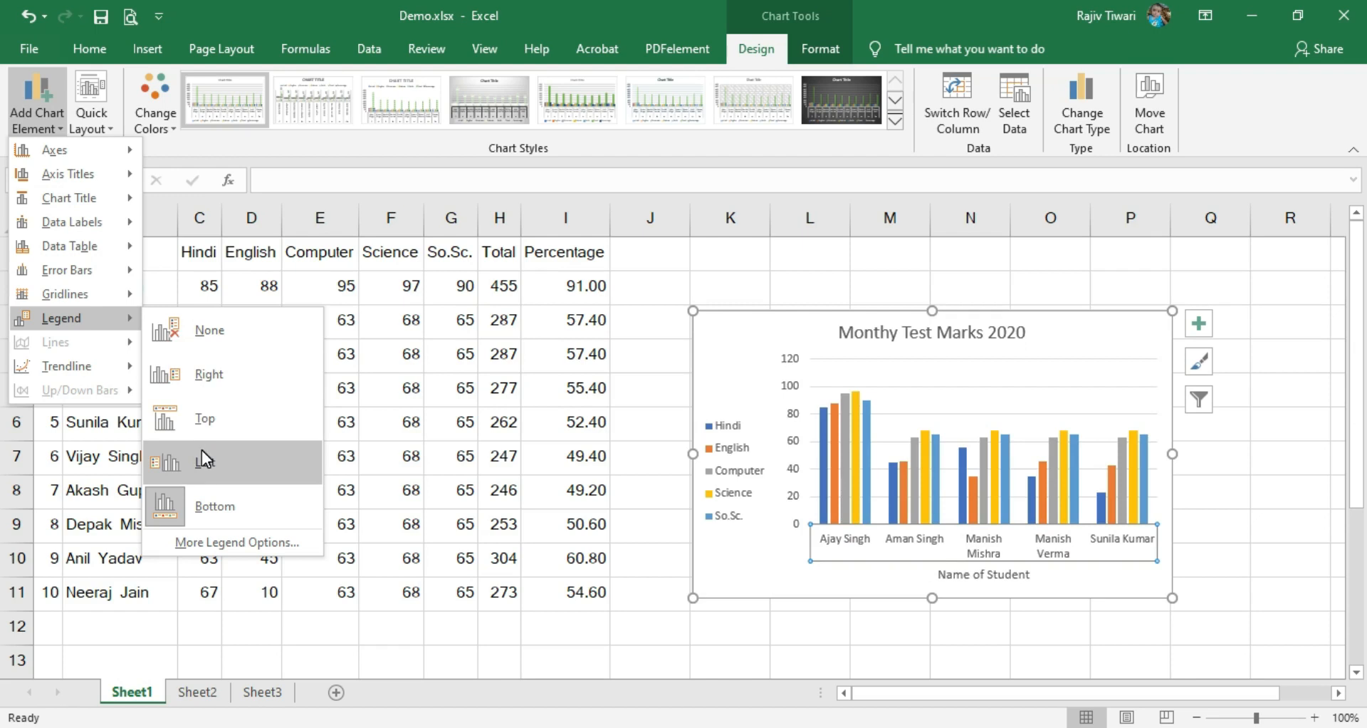
{"action": "left_click", "coordinate": [201, 503]}
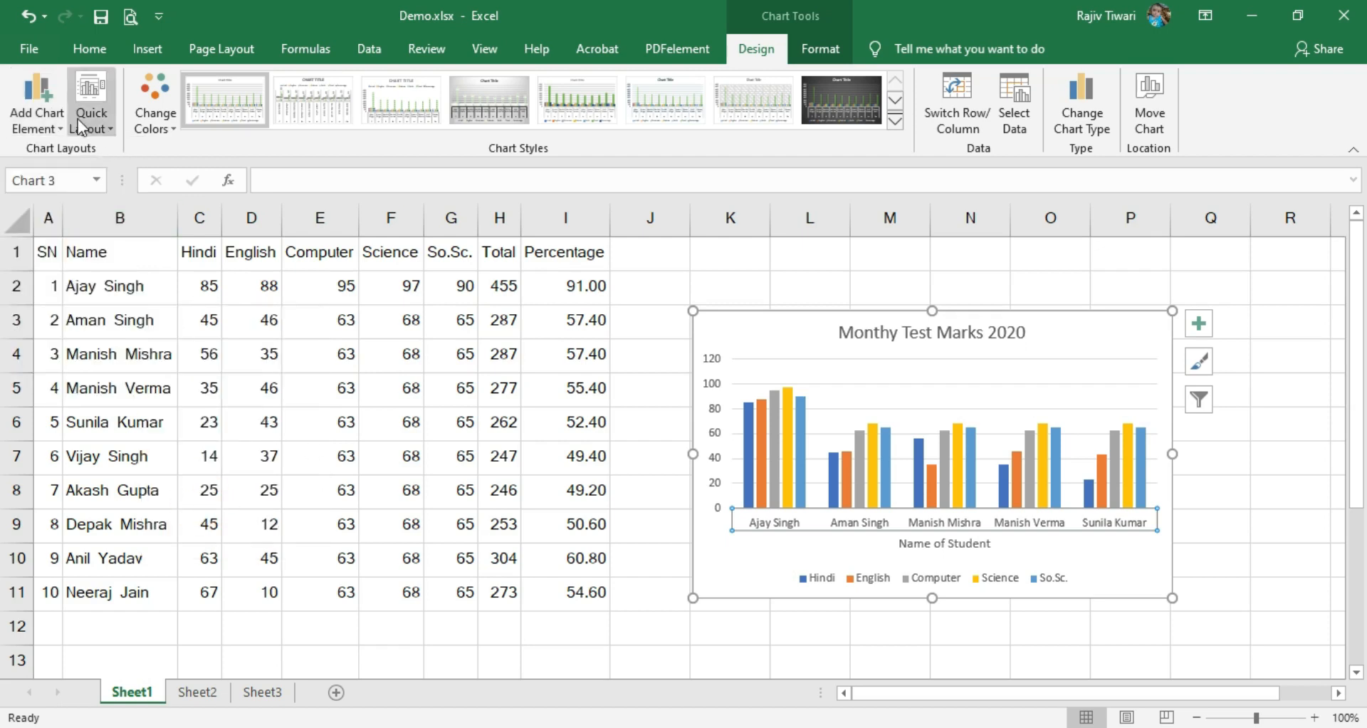
Step: Add data labels to all of the chart's columns using the Center position
{"action": "left_click", "coordinate": [54, 121]}
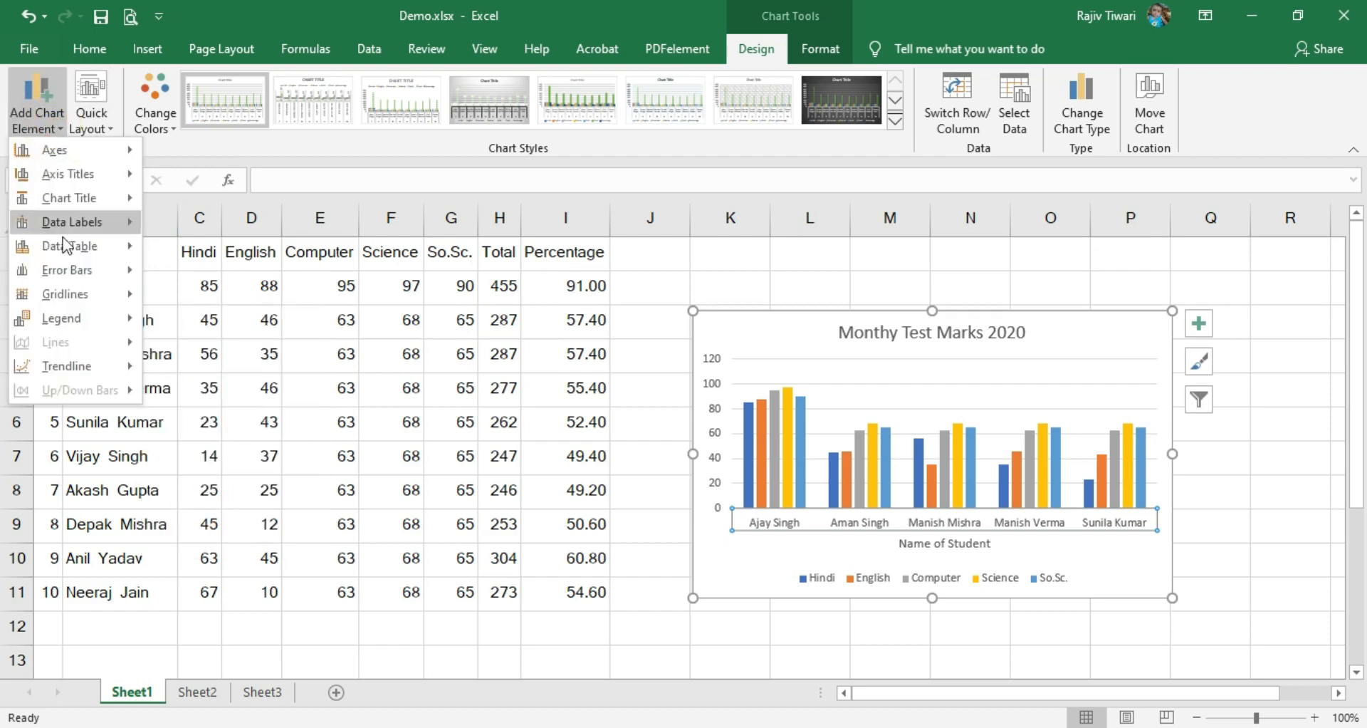
{"action": "mouse_move", "coordinate": [66, 250]}
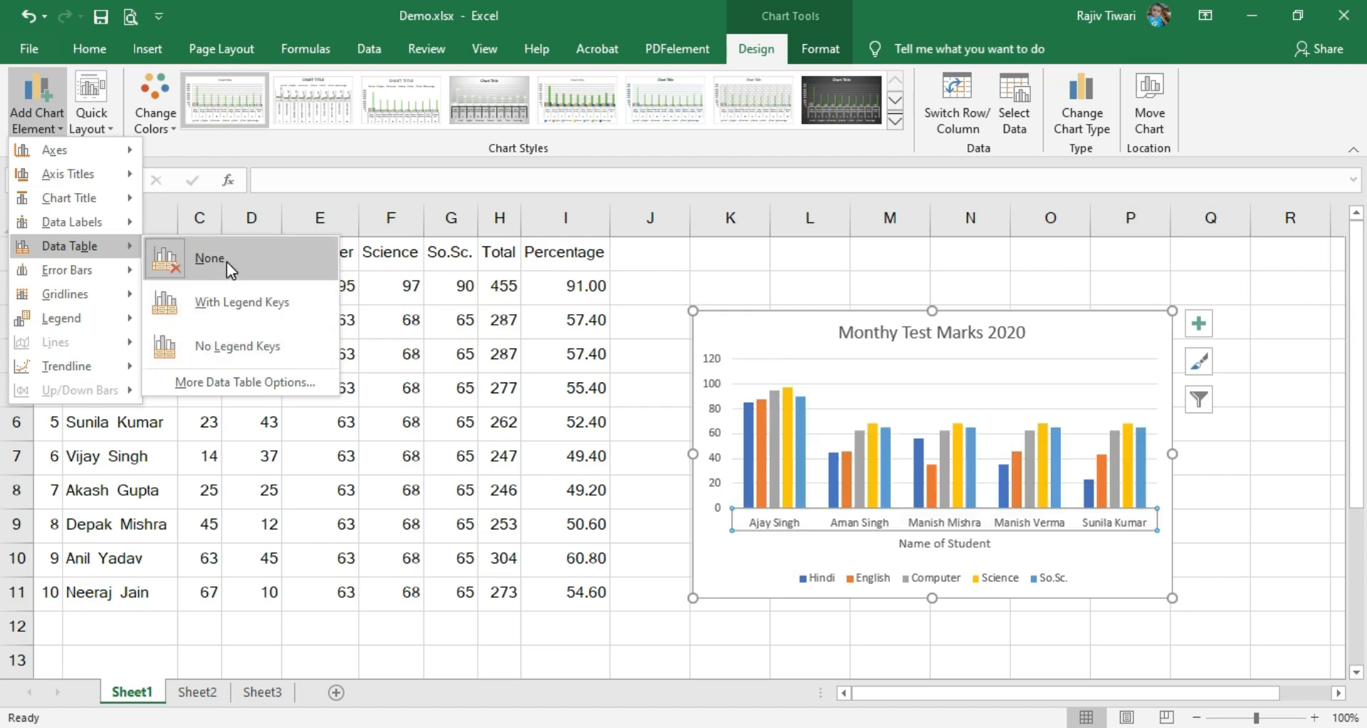
{"action": "mouse_move", "coordinate": [102, 225]}
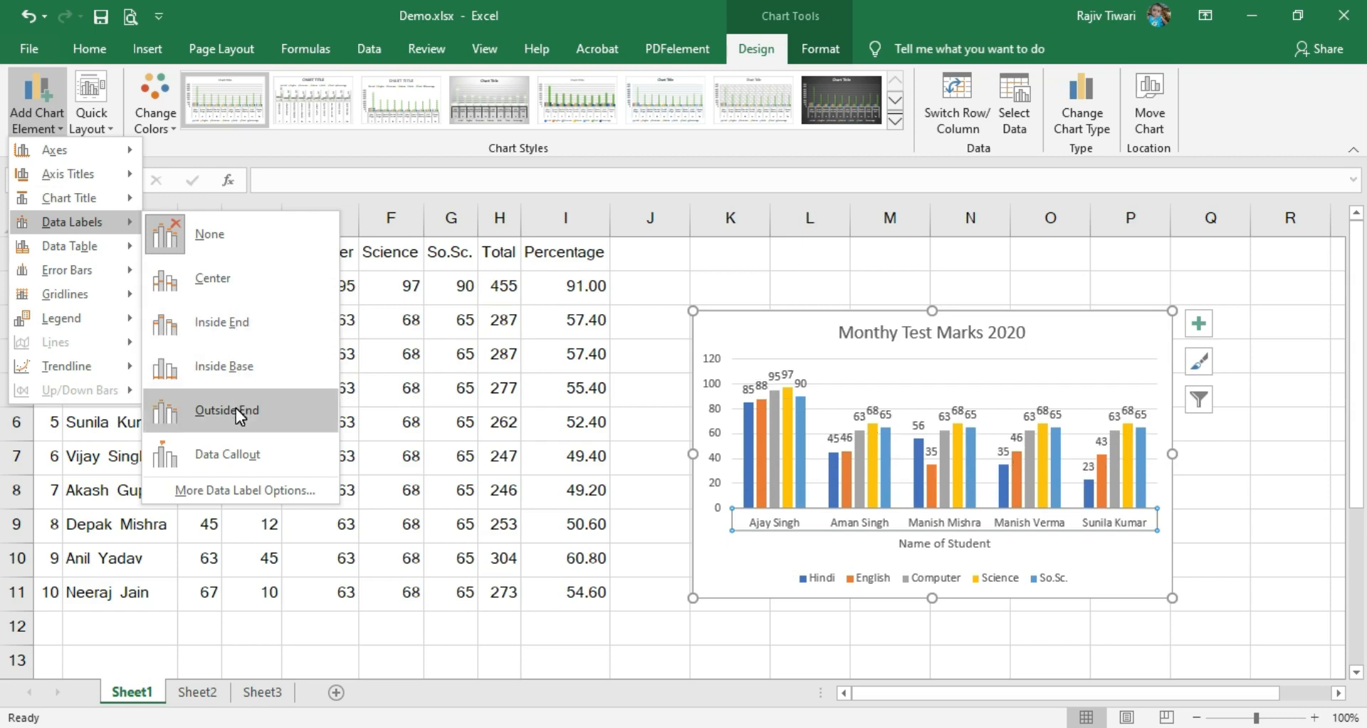
{"action": "left_click", "coordinate": [234, 279]}
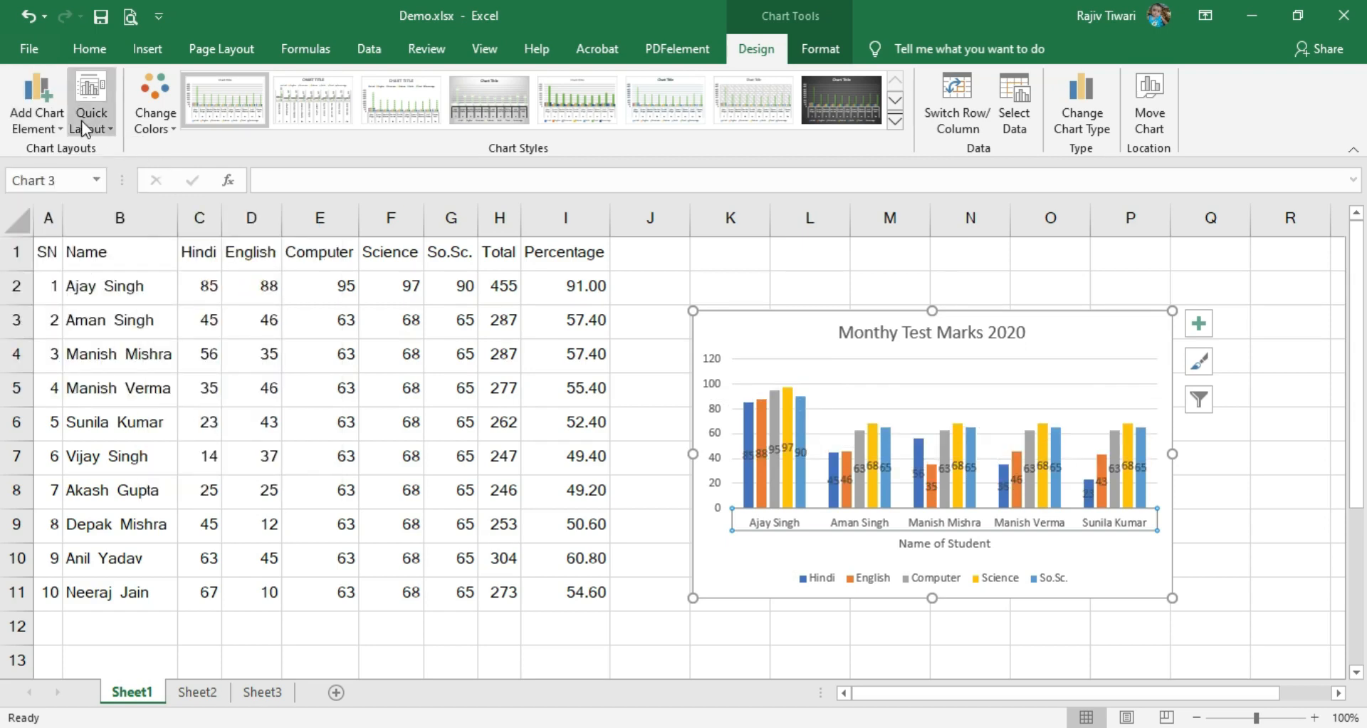
{"action": "left_click", "coordinate": [61, 130]}
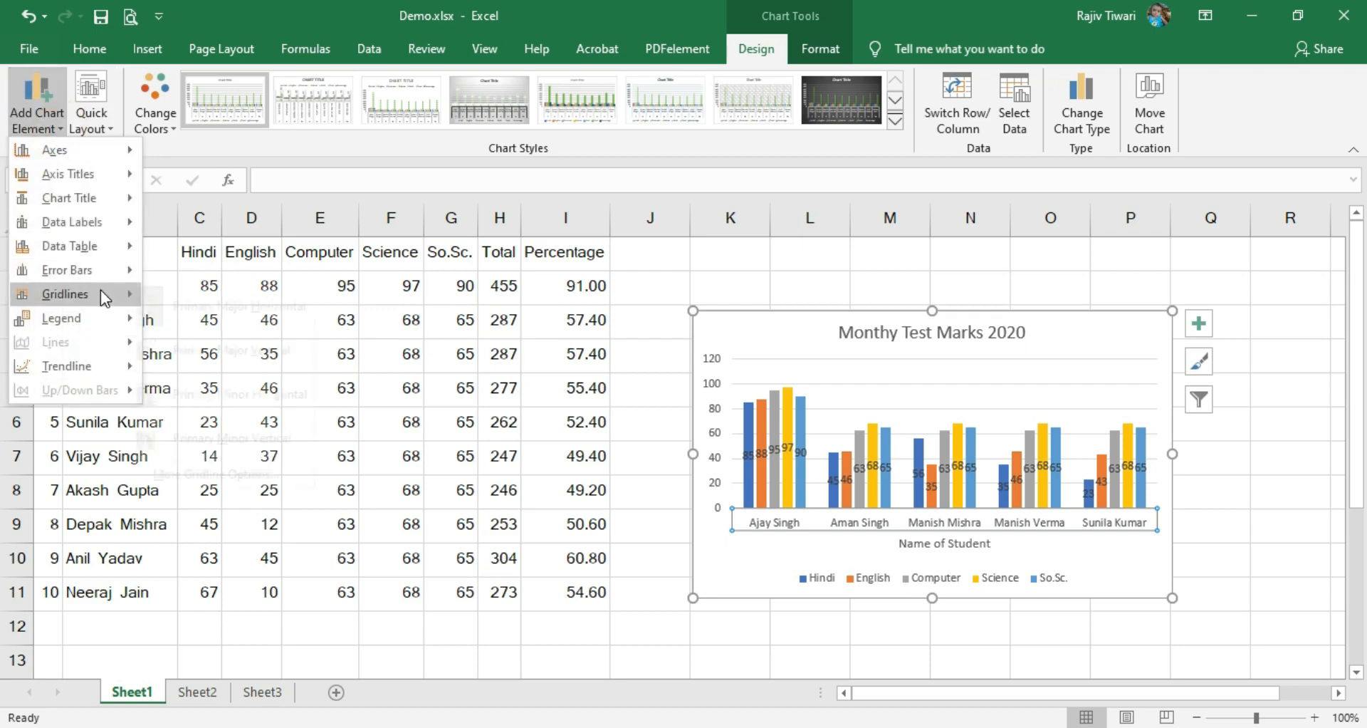
{"action": "mouse_move", "coordinate": [101, 293]}
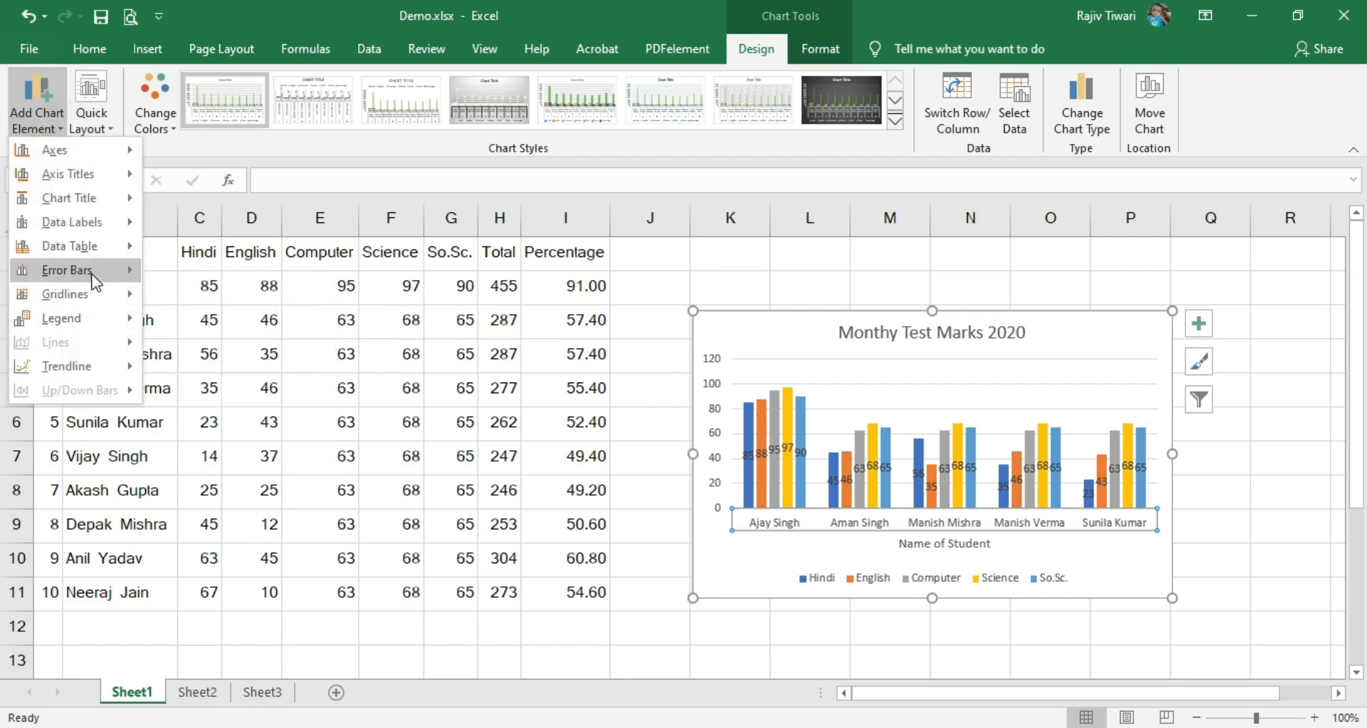
{"action": "mouse_move", "coordinate": [82, 201]}
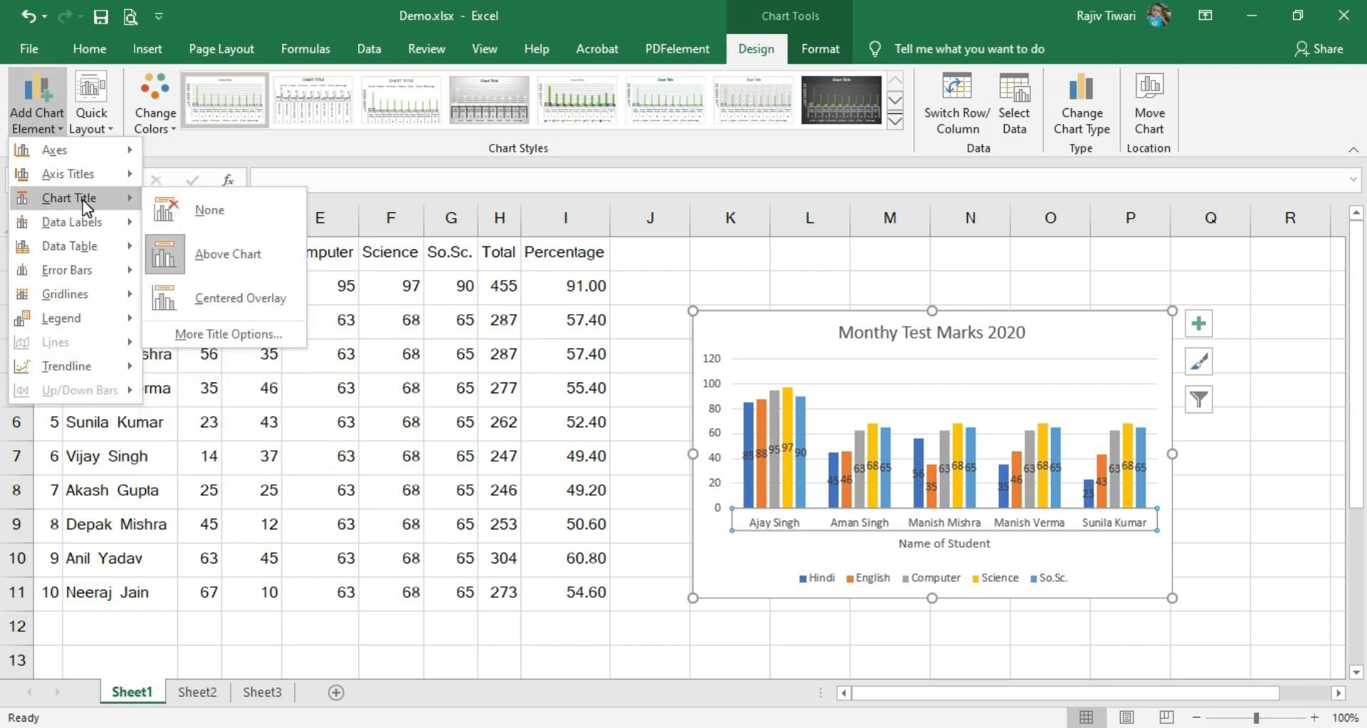
{"action": "mouse_move", "coordinate": [86, 178]}
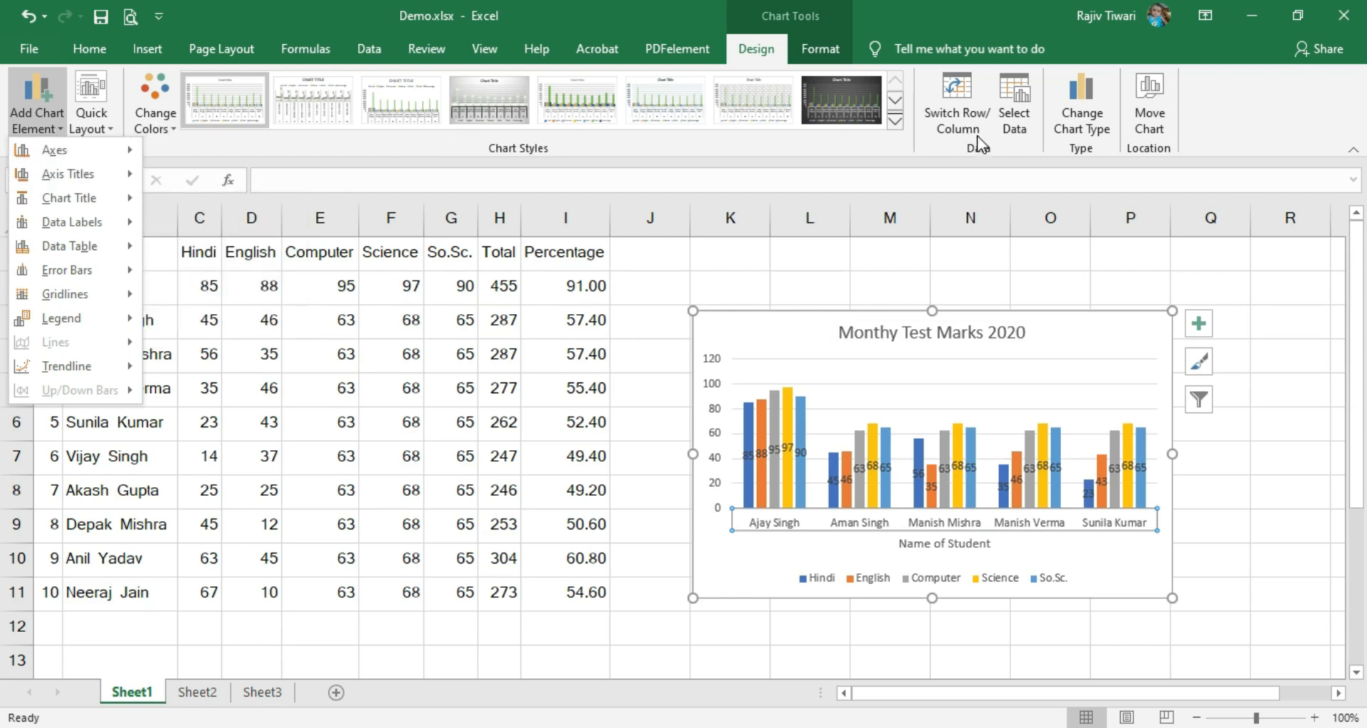
Step: Switch the chart's rows and columns so subjects form the horizontal axis, and switch them back, trying the swap twice
{"action": "left_click", "coordinate": [964, 95]}
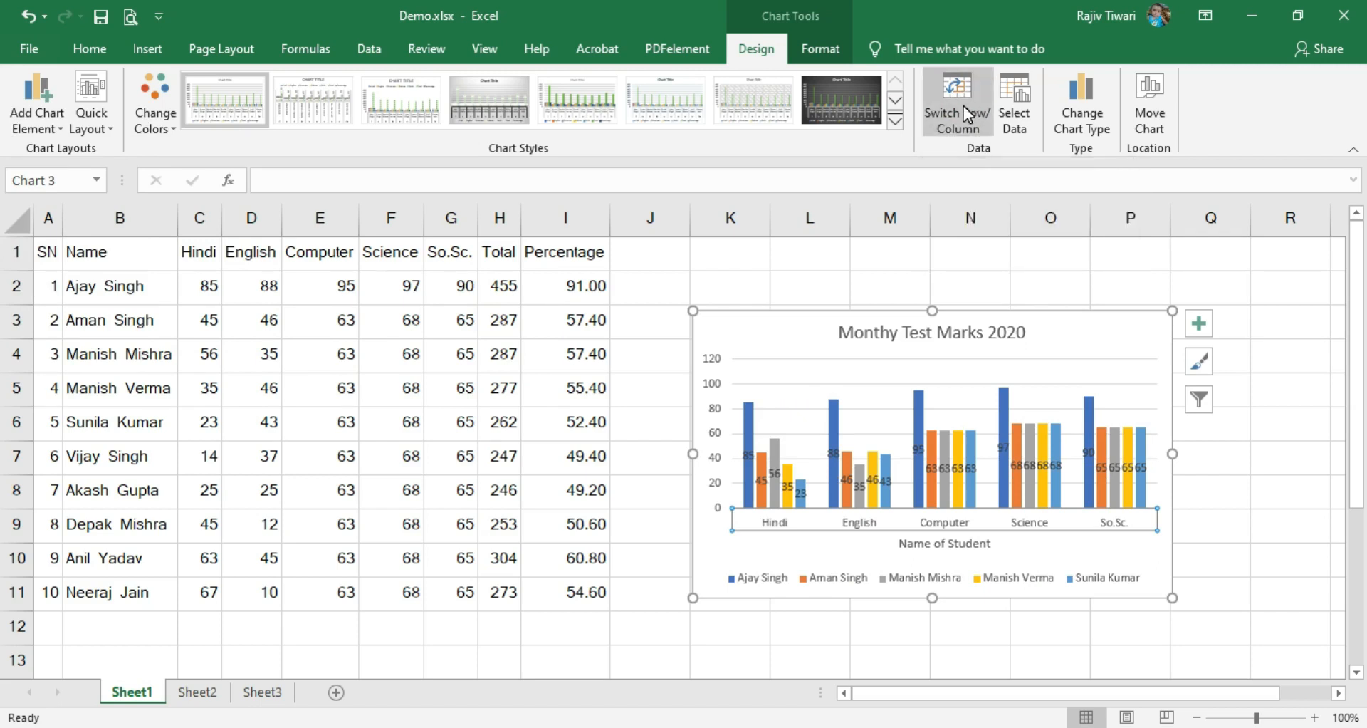
{"action": "left_click", "coordinate": [963, 105]}
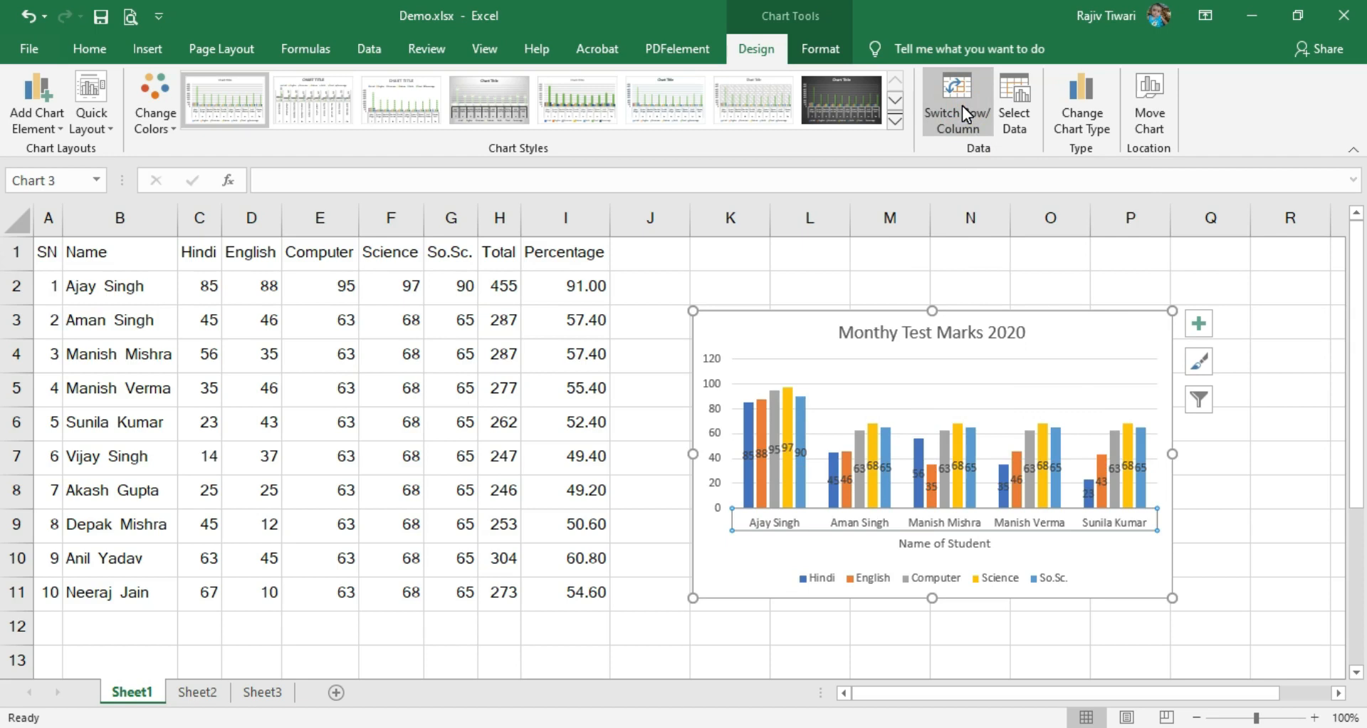
{"action": "left_click", "coordinate": [965, 115]}
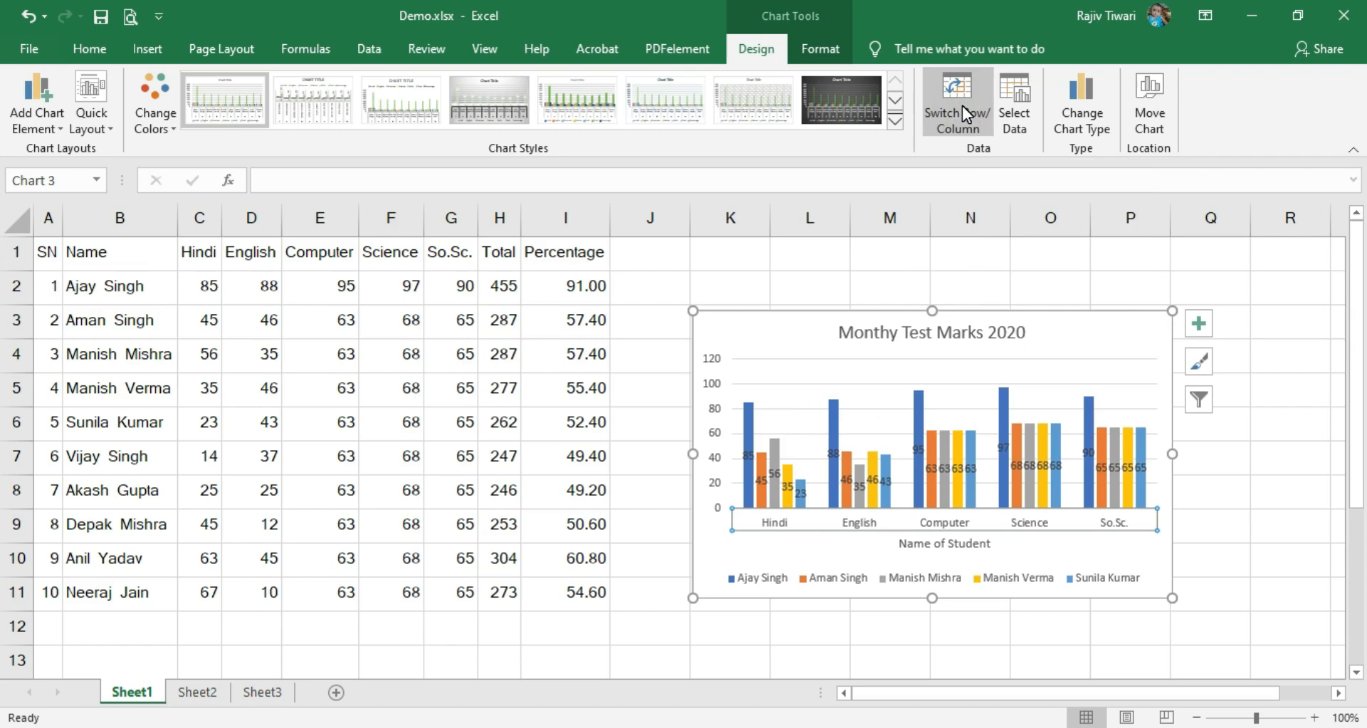
{"action": "left_click", "coordinate": [962, 107]}
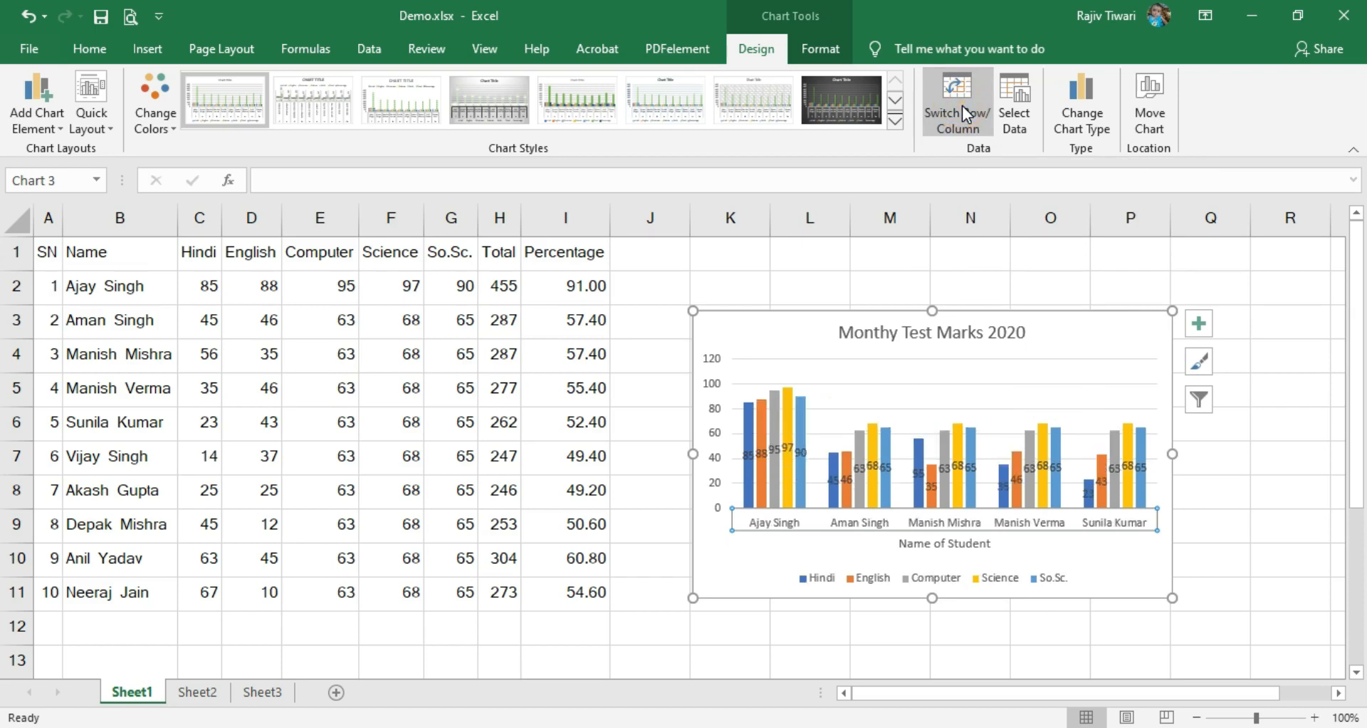
Step: Preview the Line and Pie chart types for the marks chart and apply Clustered Column with students on the horizontal axis
{"action": "left_click", "coordinate": [1093, 127]}
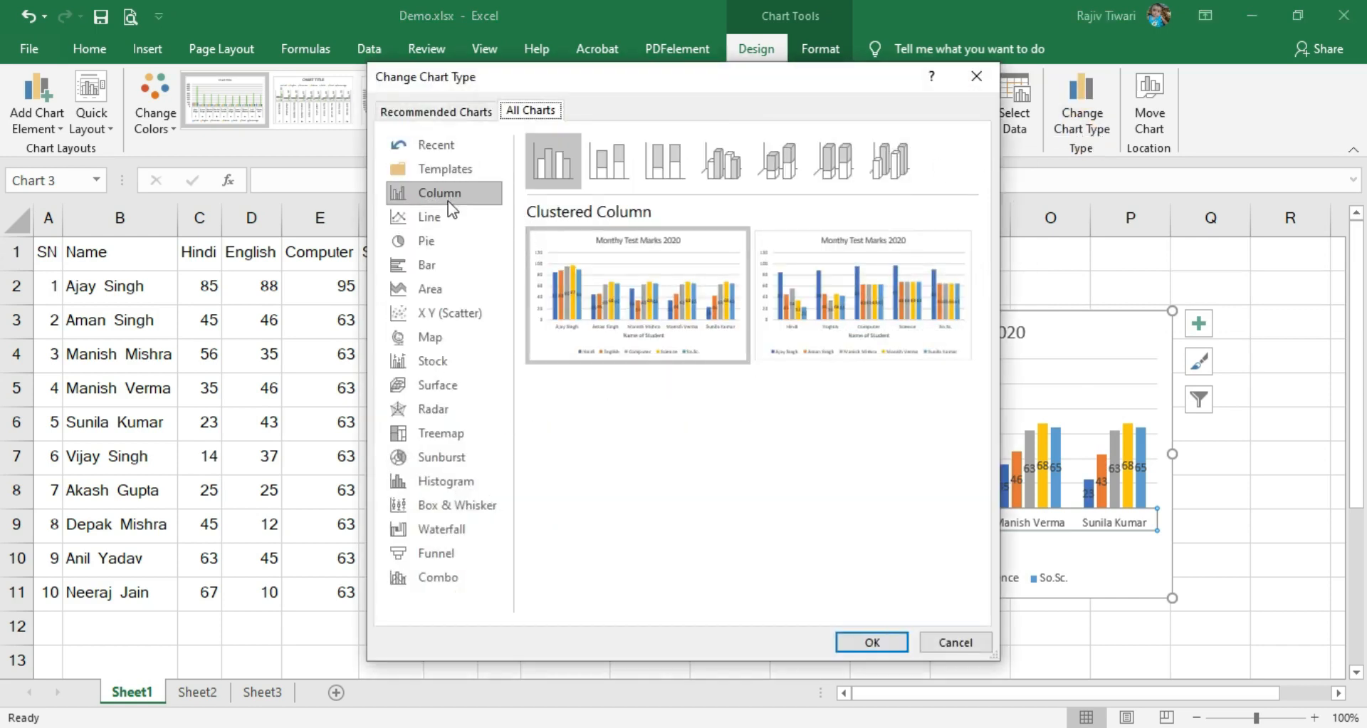
{"action": "left_click", "coordinate": [445, 218]}
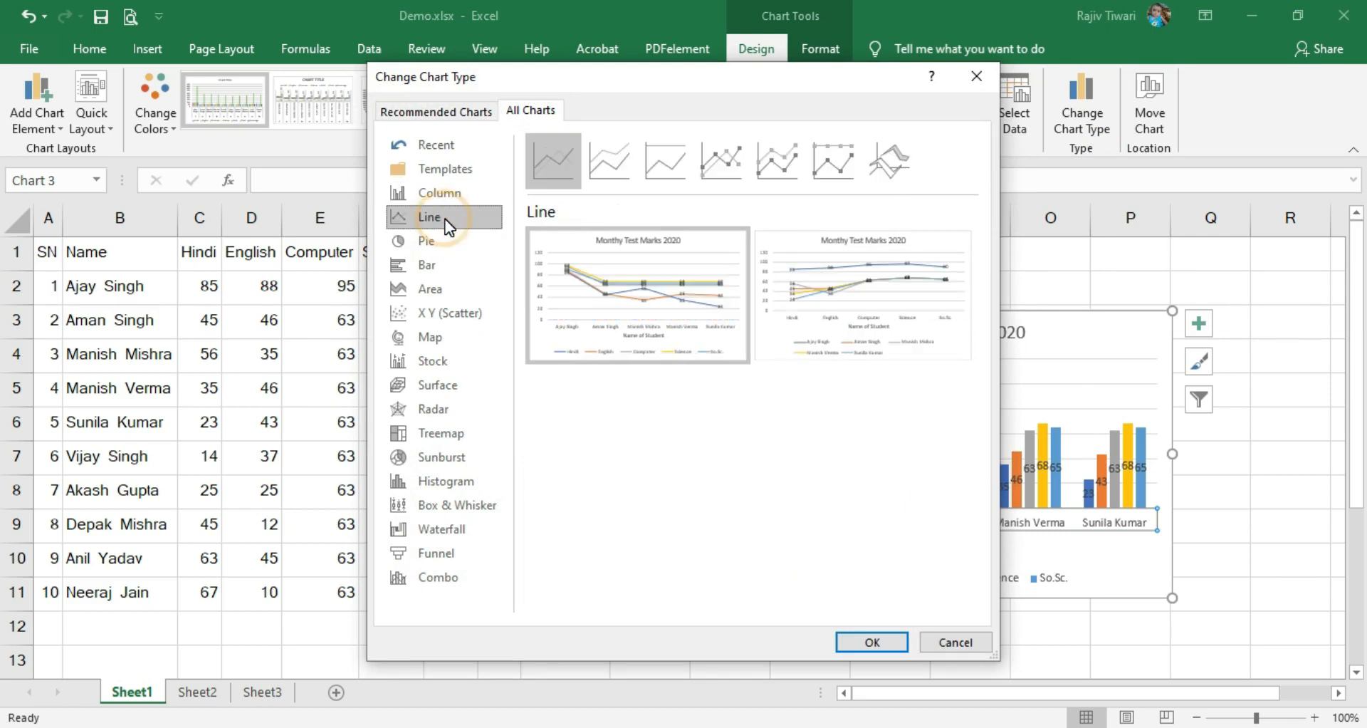
{"action": "left_click", "coordinate": [446, 243]}
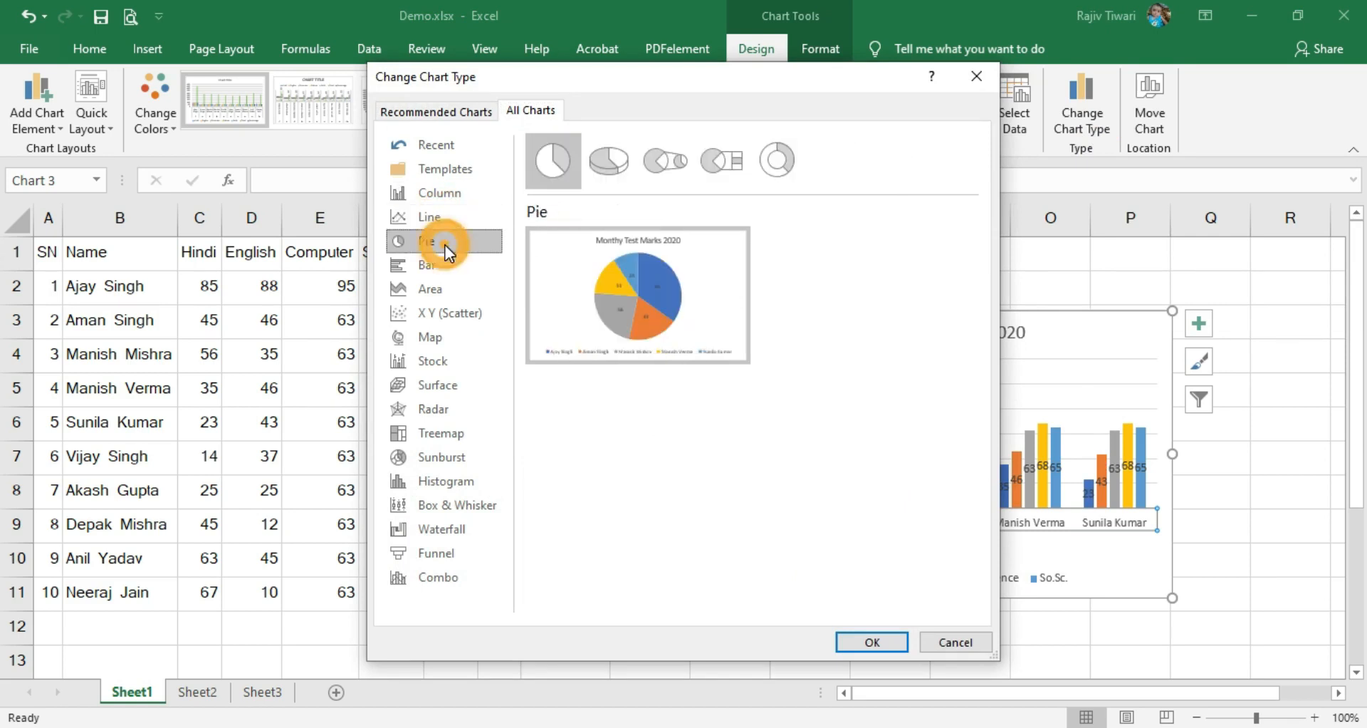
{"action": "left_click", "coordinate": [446, 196]}
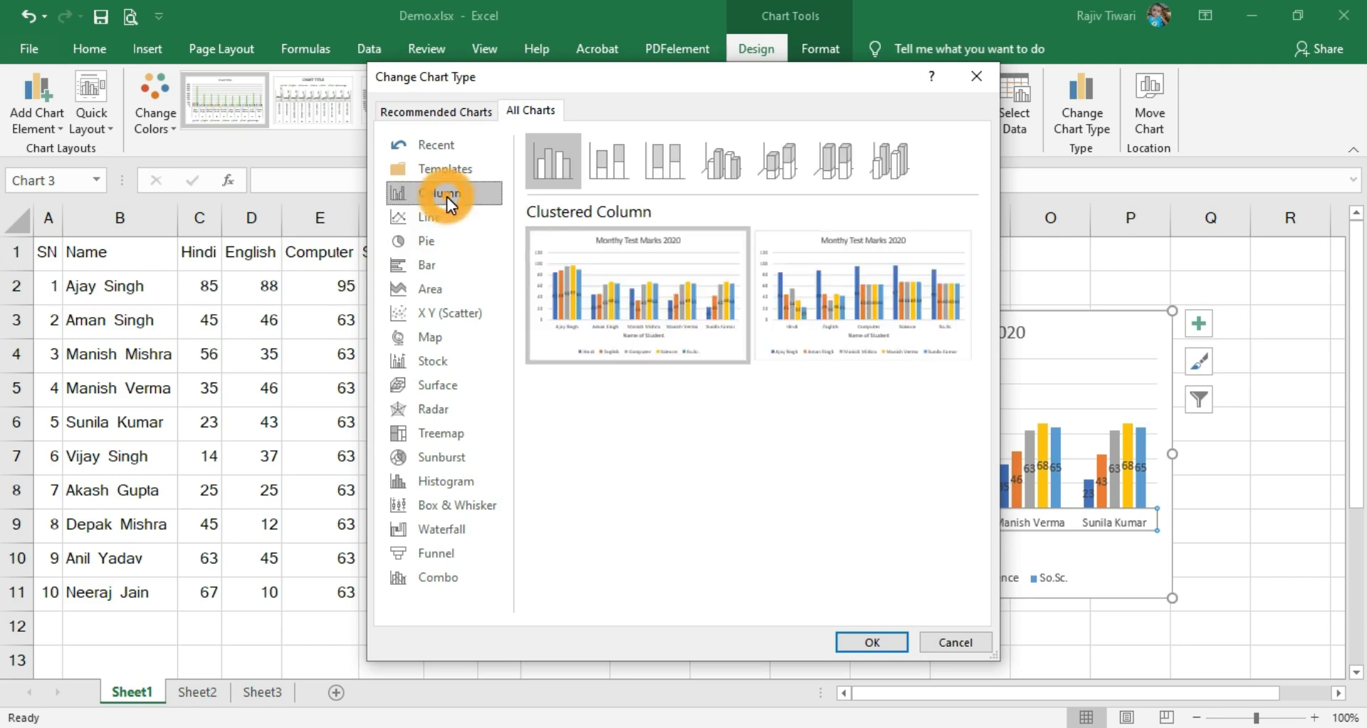
{"action": "left_click", "coordinate": [882, 640]}
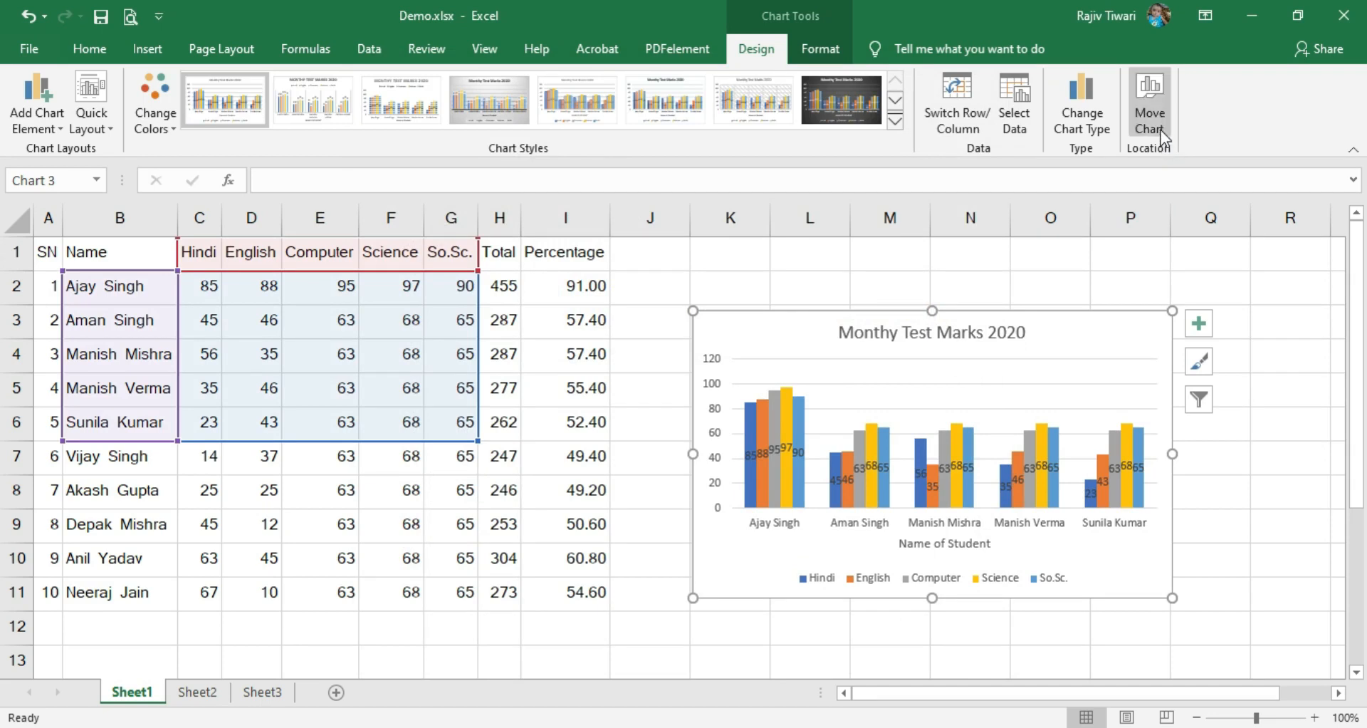
Step: Move the chart to a new sheet named "Marks of Students"
{"action": "left_click", "coordinate": [1160, 132]}
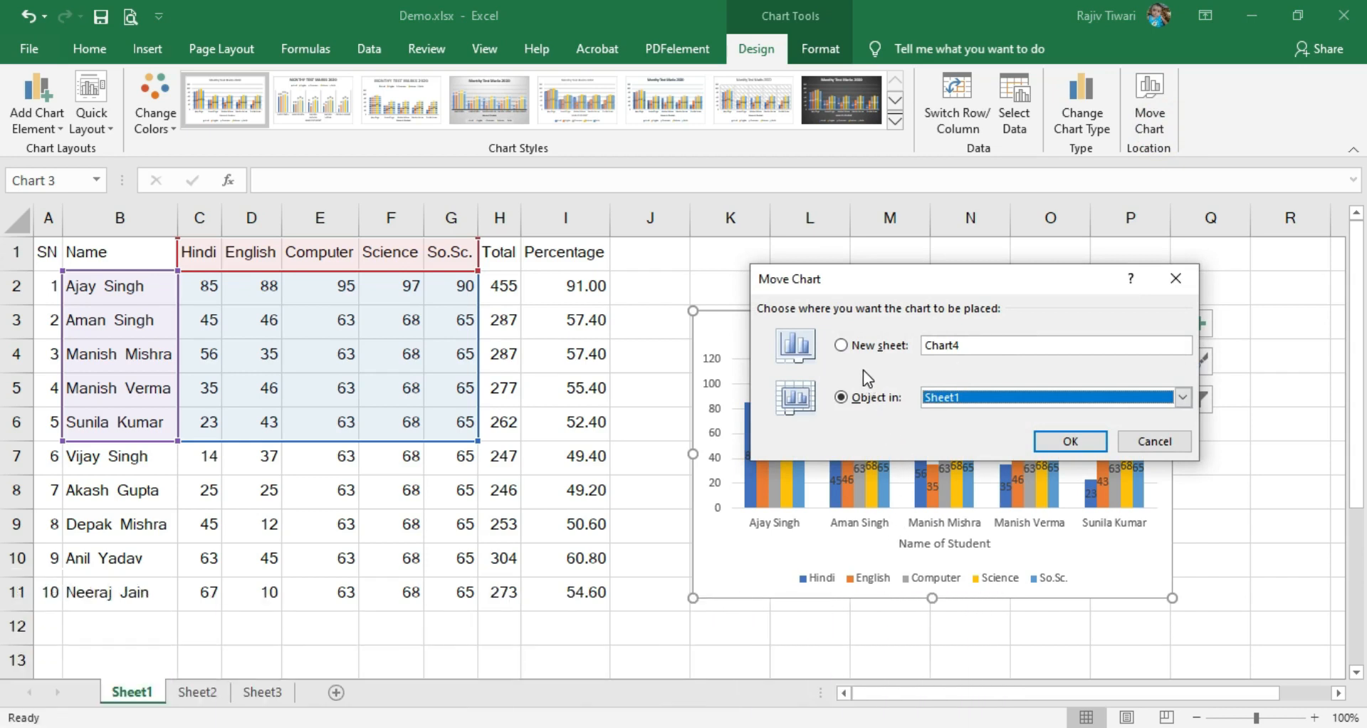
{"action": "left_click", "coordinate": [855, 350]}
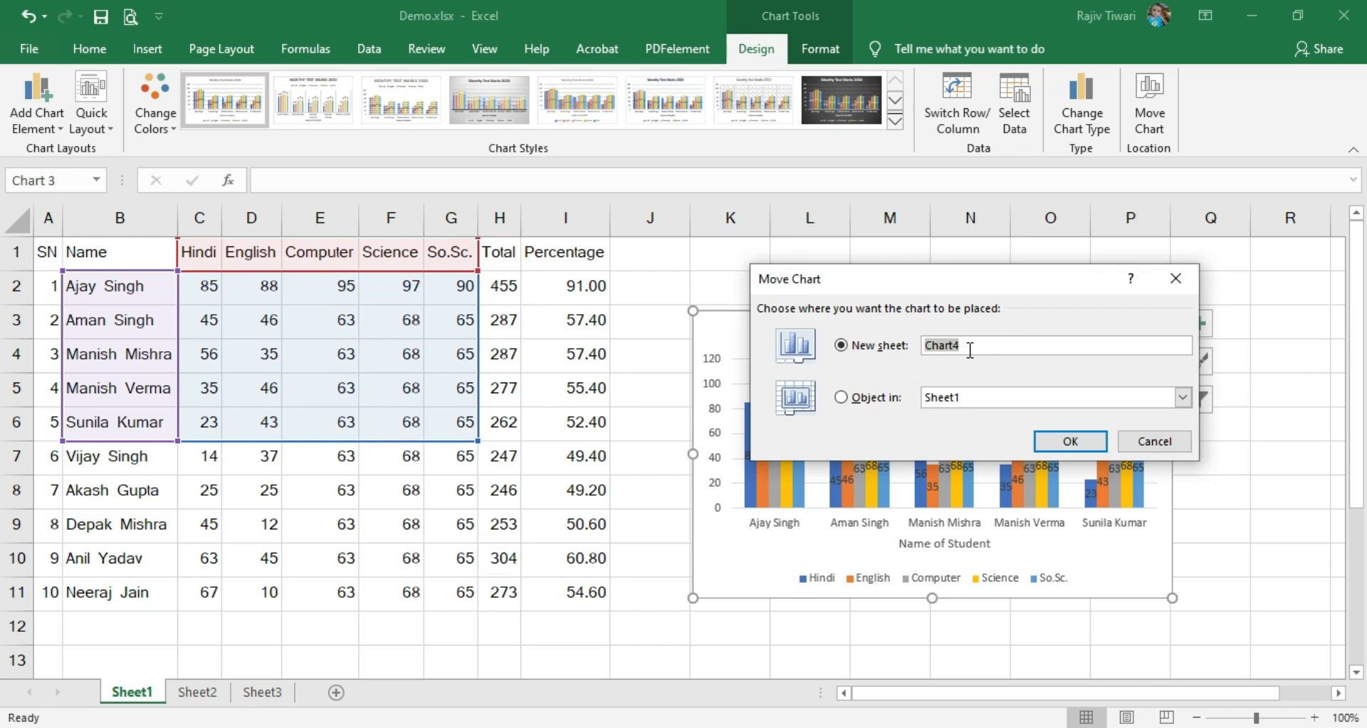
{"action": "left_click_drag", "start_coordinate": [970, 349], "coordinate": [896, 348]}
{"action": "type", "text": "Marks of S"}
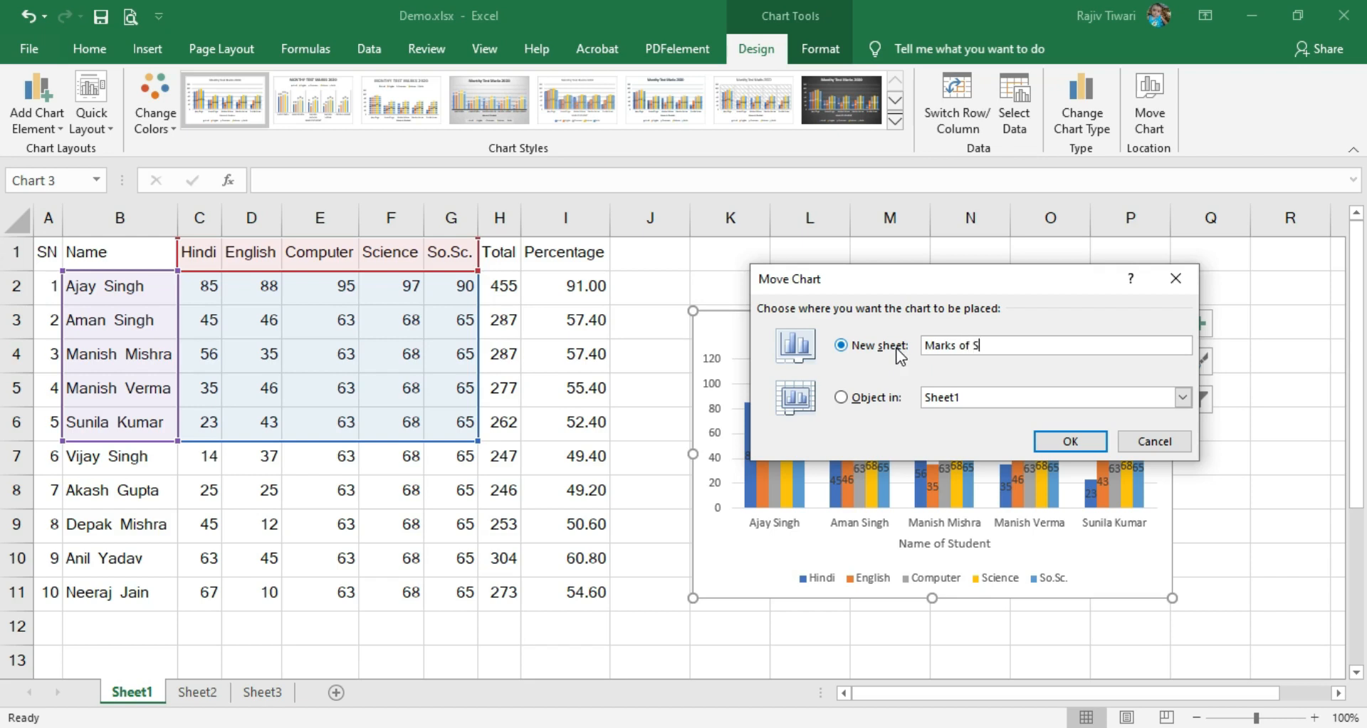
{"action": "type", "text": "tudents"}
{"action": "left_click", "coordinate": [1076, 442]}
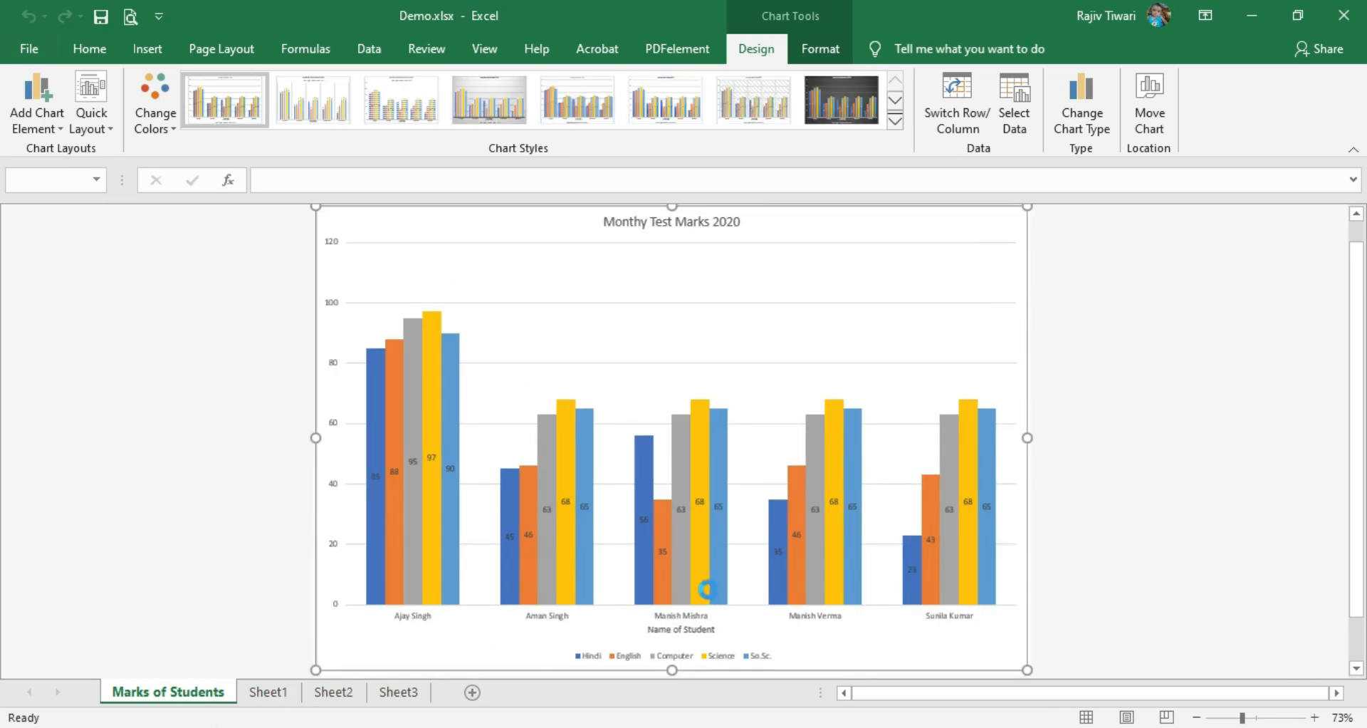
Step: Enlarge the view of the chart sheet and examine the data labels, student names, axis title and legend
{"action": "scroll", "coordinate": [709, 590], "scroll_direction": "up", "scroll_amount": 5, "text": "ctrl"}
{"action": "scroll", "coordinate": [709, 590], "scroll_direction": "down", "scroll_amount": 3}
{"action": "scroll", "coordinate": [705, 595], "scroll_direction": "down", "scroll_amount": 5}
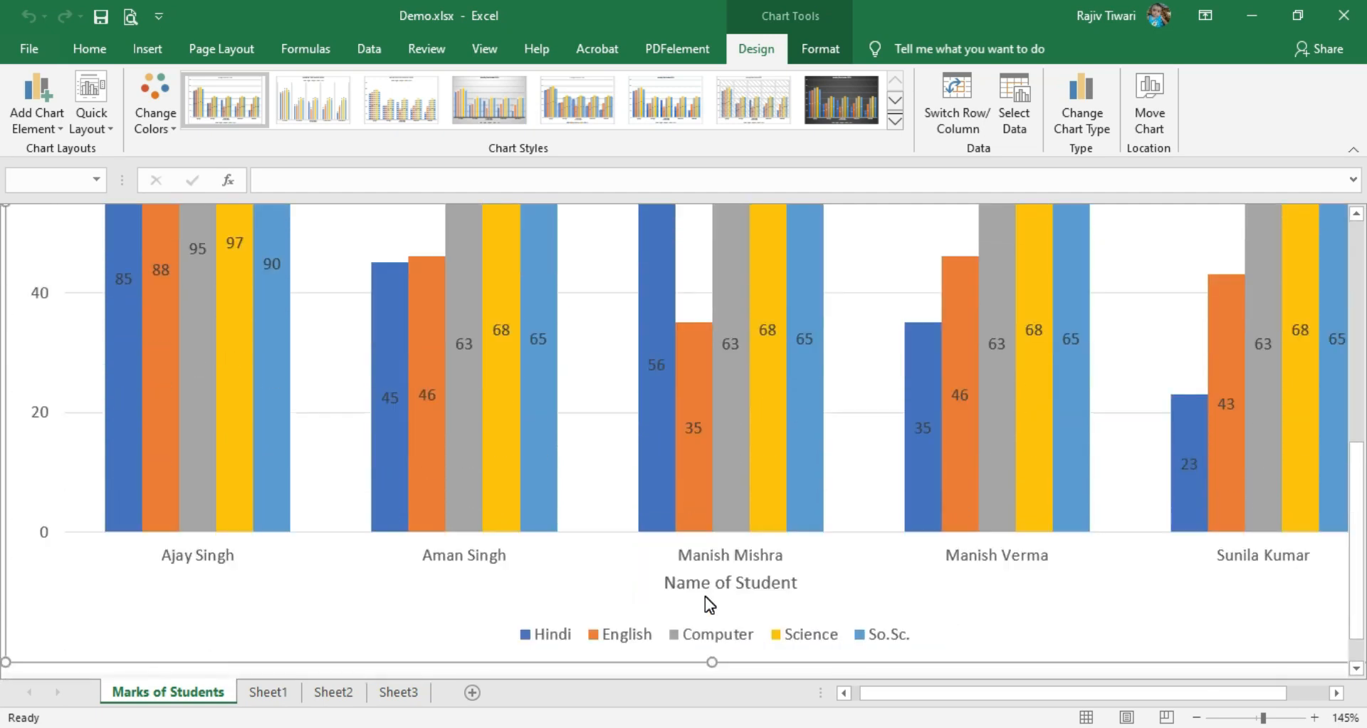
{"action": "scroll", "coordinate": [705, 596], "scroll_direction": "down", "scroll_amount": 1}
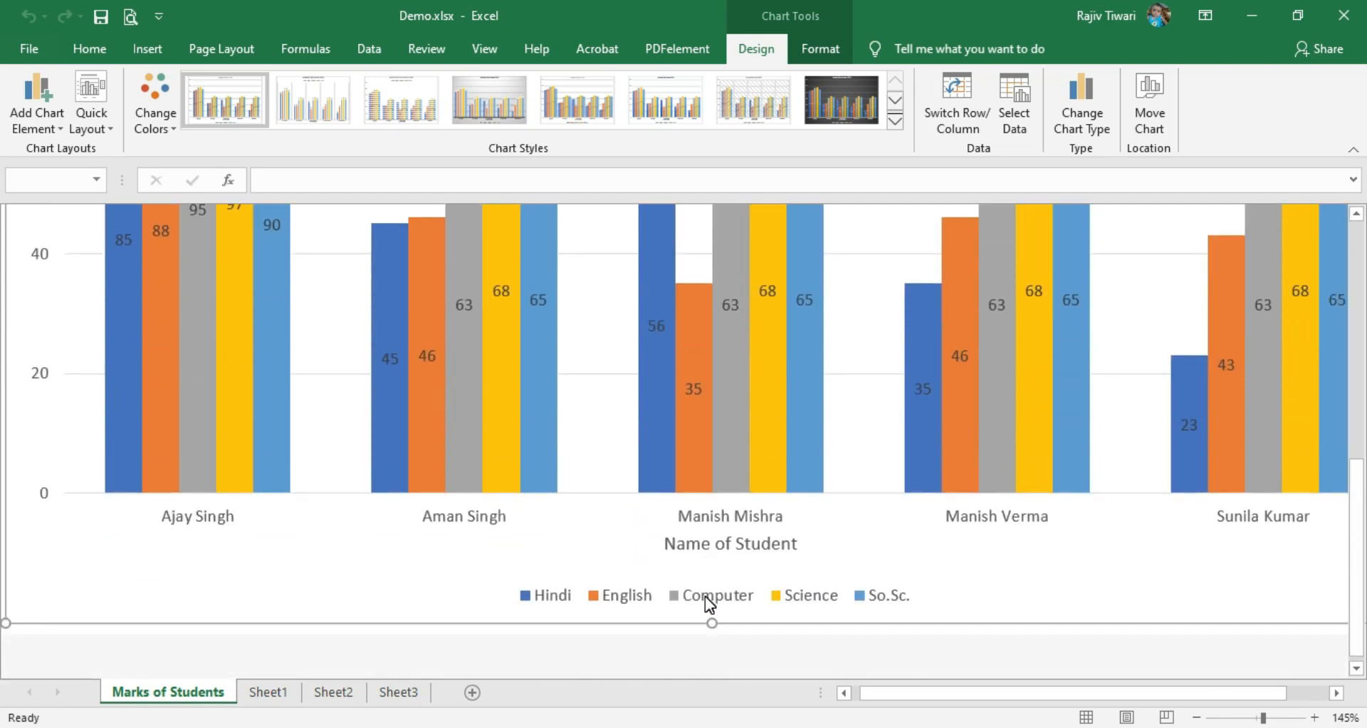
Step: Deselect the chart and zoom the "Marks of Students" sheet out to 70% to examine the whole chart from title to legend
{"action": "scroll", "coordinate": [706, 596], "scroll_direction": "up", "scroll_amount": 1}
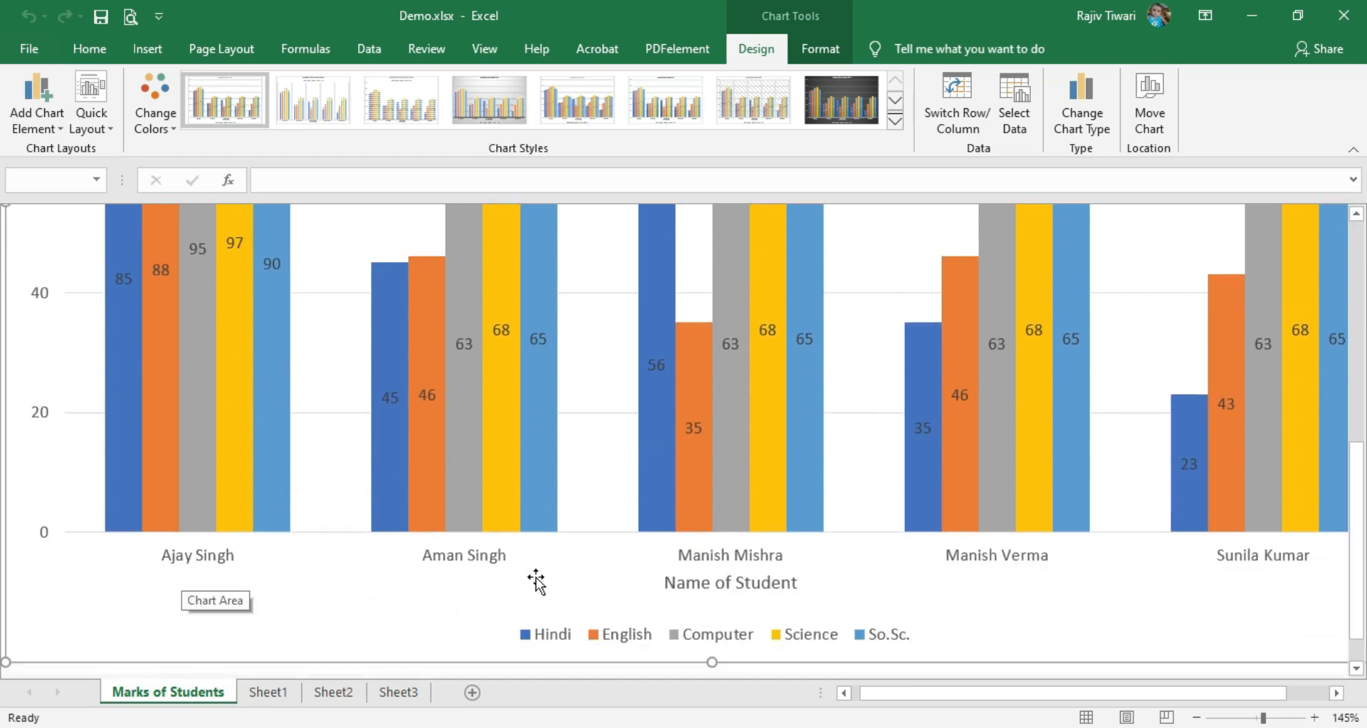
{"action": "left_click", "coordinate": [1068, 699]}
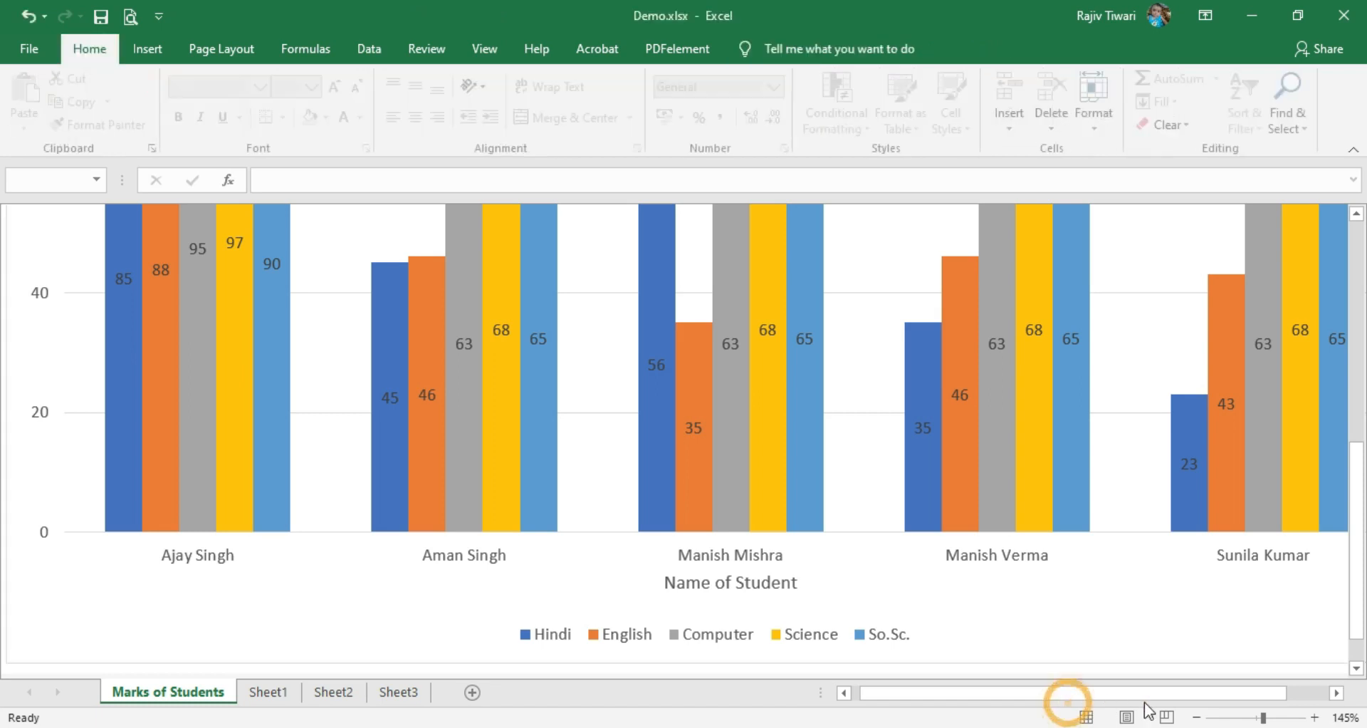
{"action": "scroll", "coordinate": [974, 542], "scroll_direction": "up", "scroll_amount": 4}
{"action": "scroll", "coordinate": [974, 542], "scroll_direction": "up", "scroll_amount": 8}
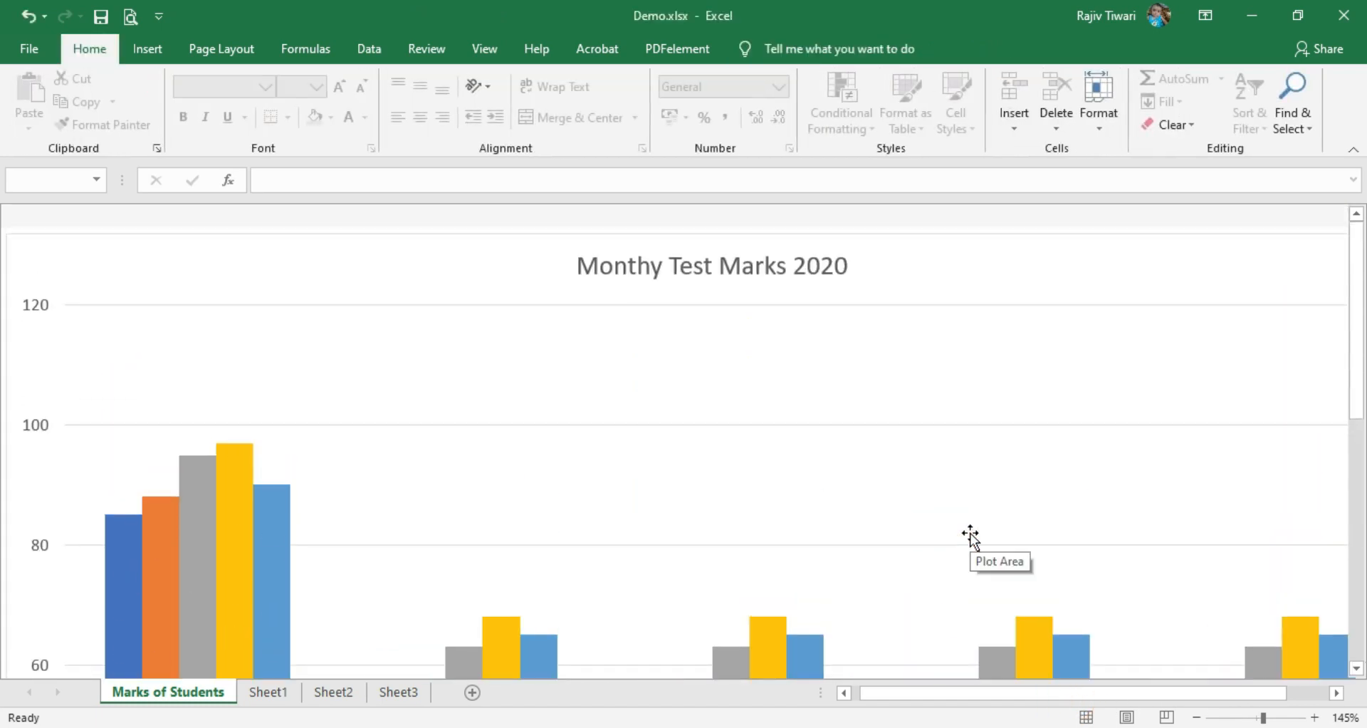
{"action": "scroll", "coordinate": [970, 533], "scroll_direction": "down", "scroll_amount": 4}
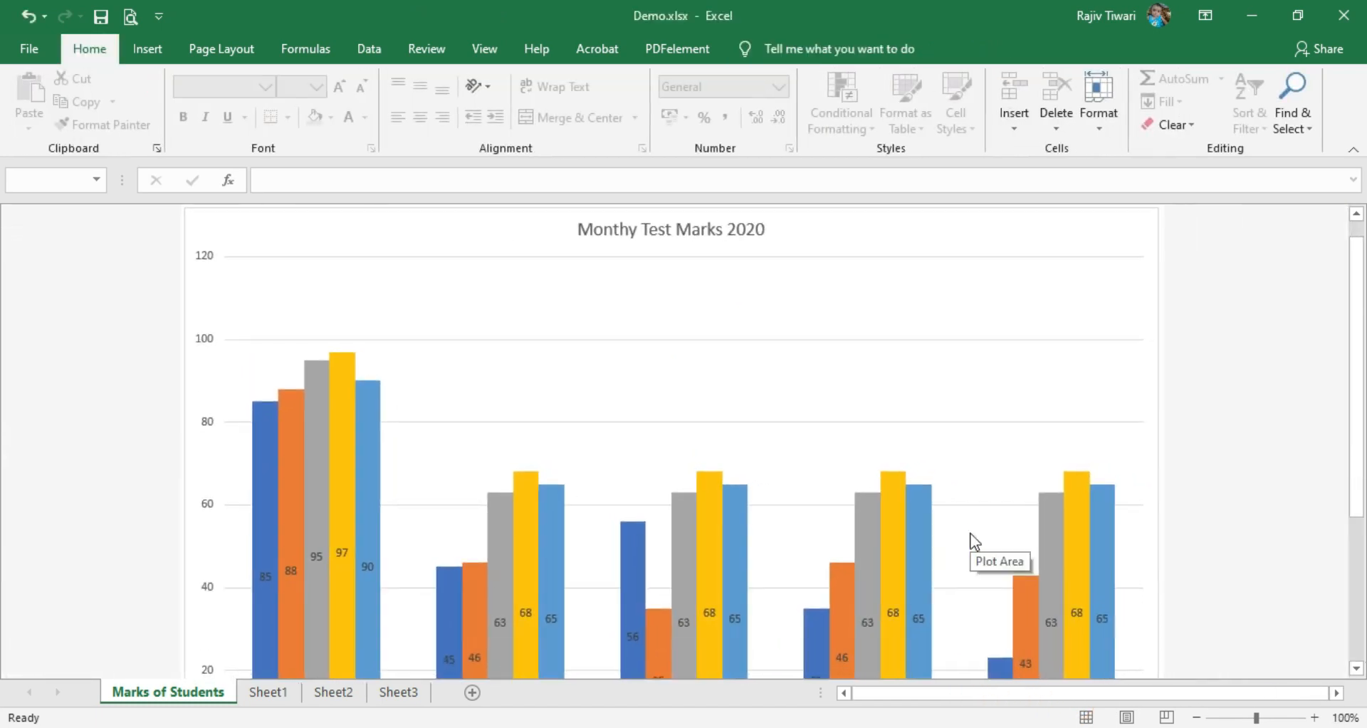
{"action": "scroll", "coordinate": [970, 533], "scroll_direction": "down", "scroll_amount": 2}
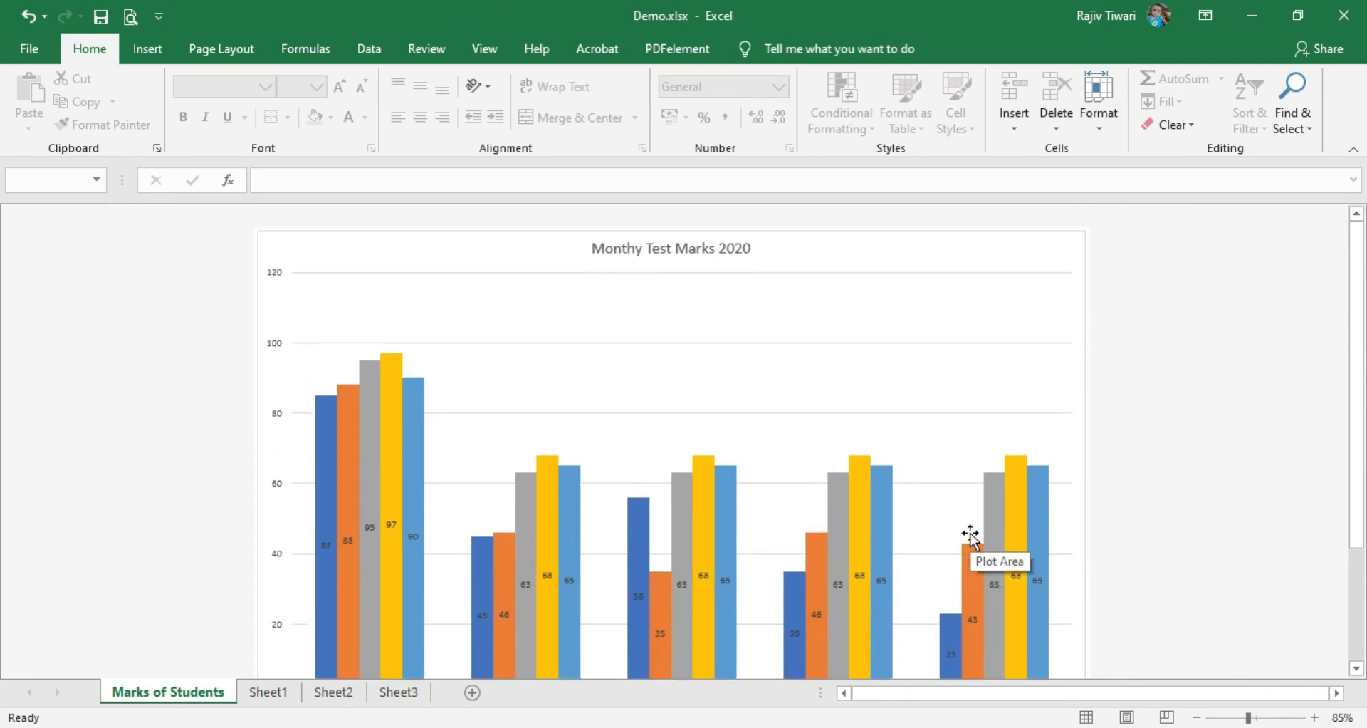
{"action": "scroll", "coordinate": [970, 532], "scroll_direction": "down", "scroll_amount": 1}
{"action": "scroll", "coordinate": [970, 533], "scroll_direction": "down", "scroll_amount": 2}
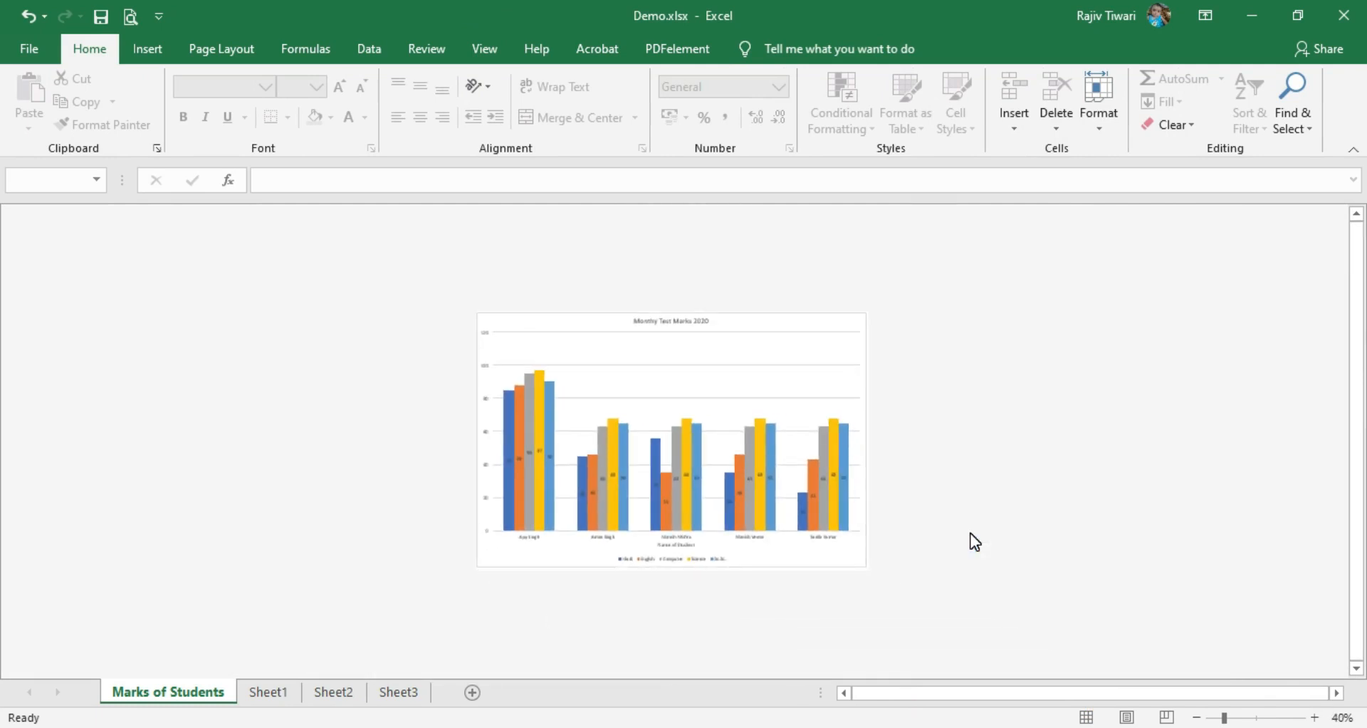
{"action": "scroll", "coordinate": [970, 533], "scroll_direction": "up", "scroll_amount": 1}
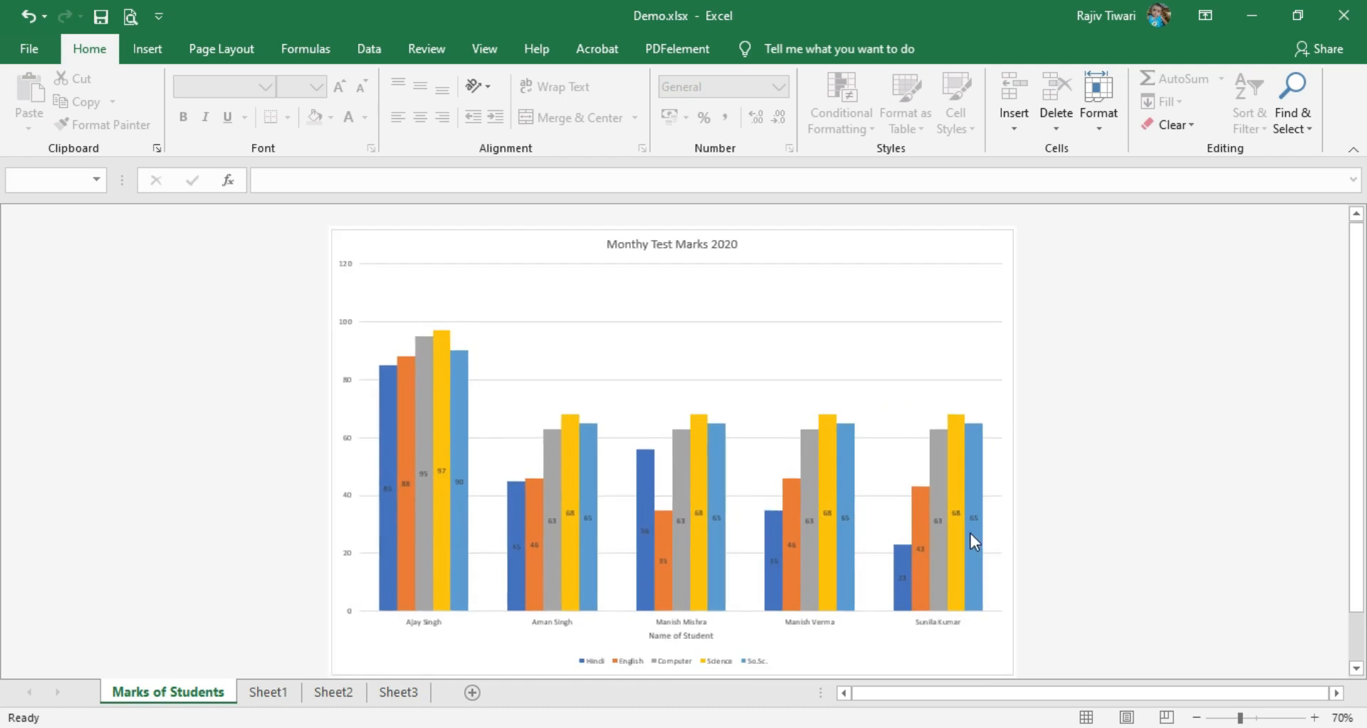